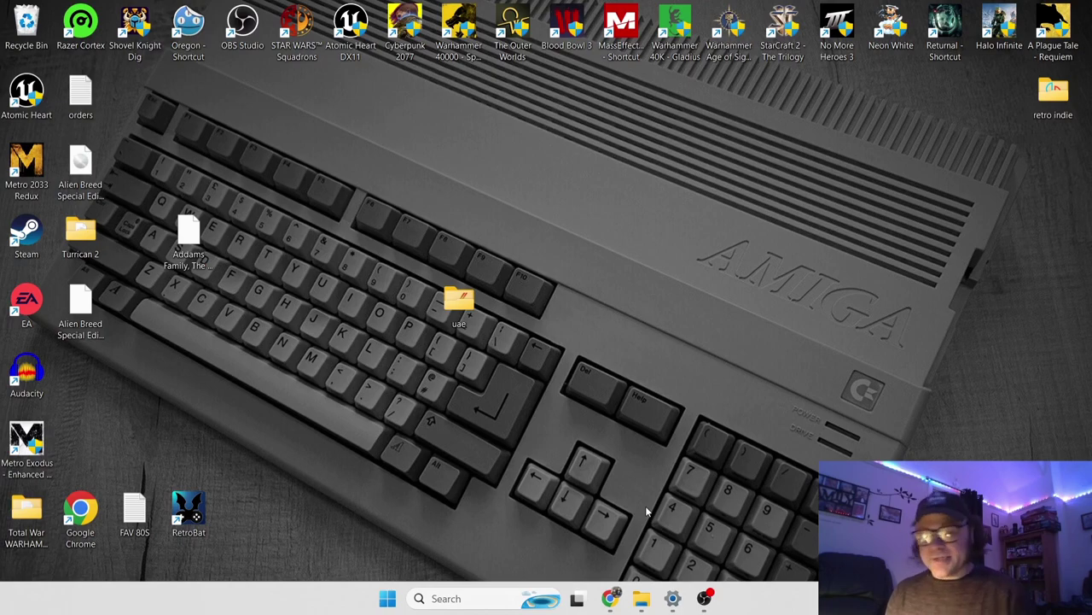
- Download the 64-bit WinUAE zip in Chrome and drop it on the desktop as WinUAE41010_x64 (1).zip
{"action": "left_click", "coordinate": [613, 599]}
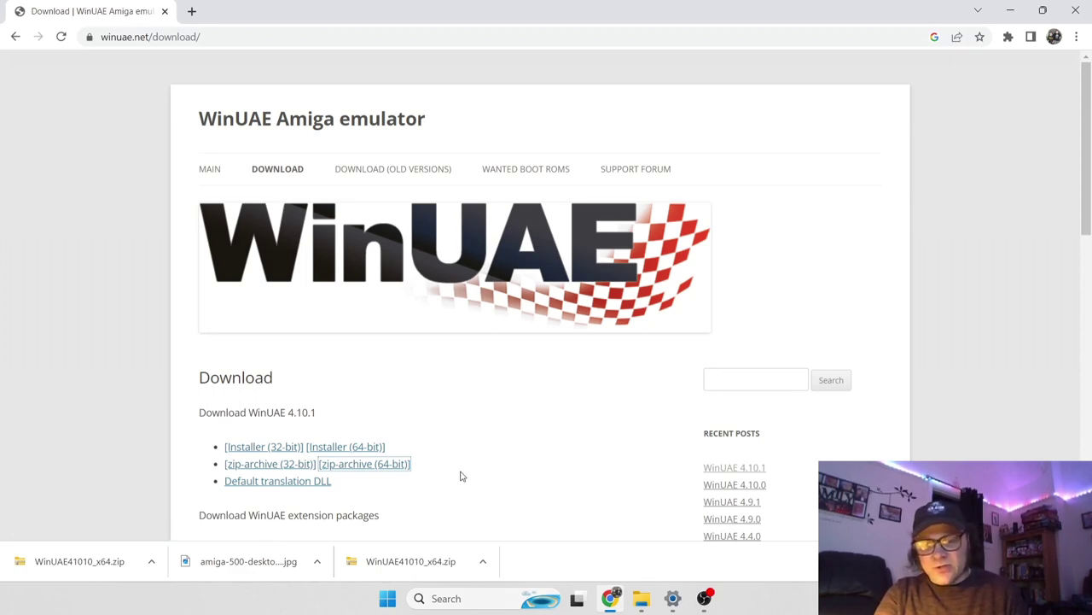
{"action": "left_click_drag", "start_coordinate": [407, 5], "coordinate": [795, 32]}
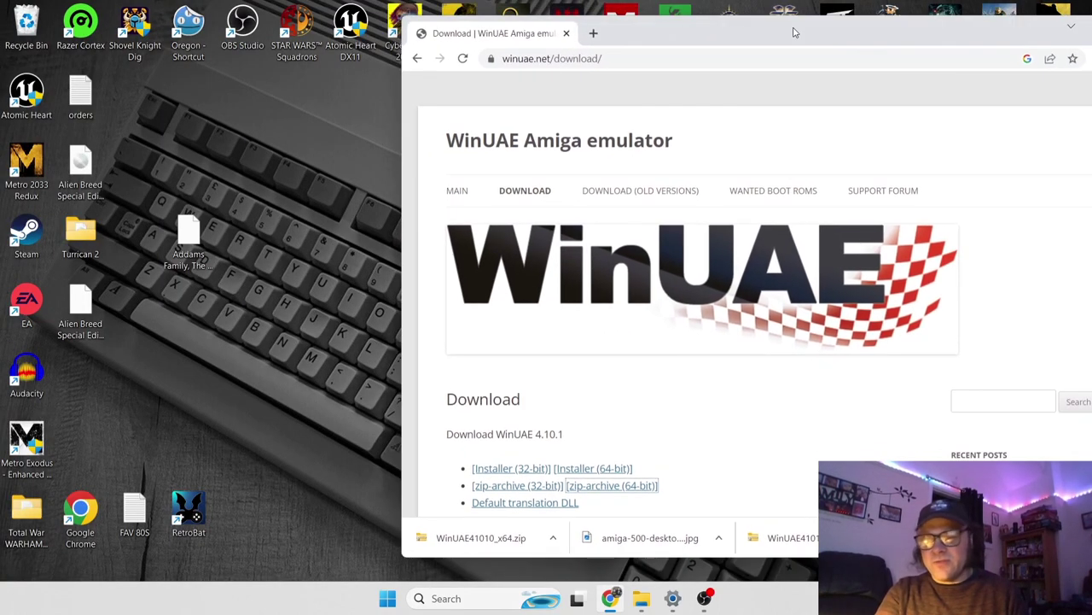
{"action": "left_click", "coordinate": [629, 489]}
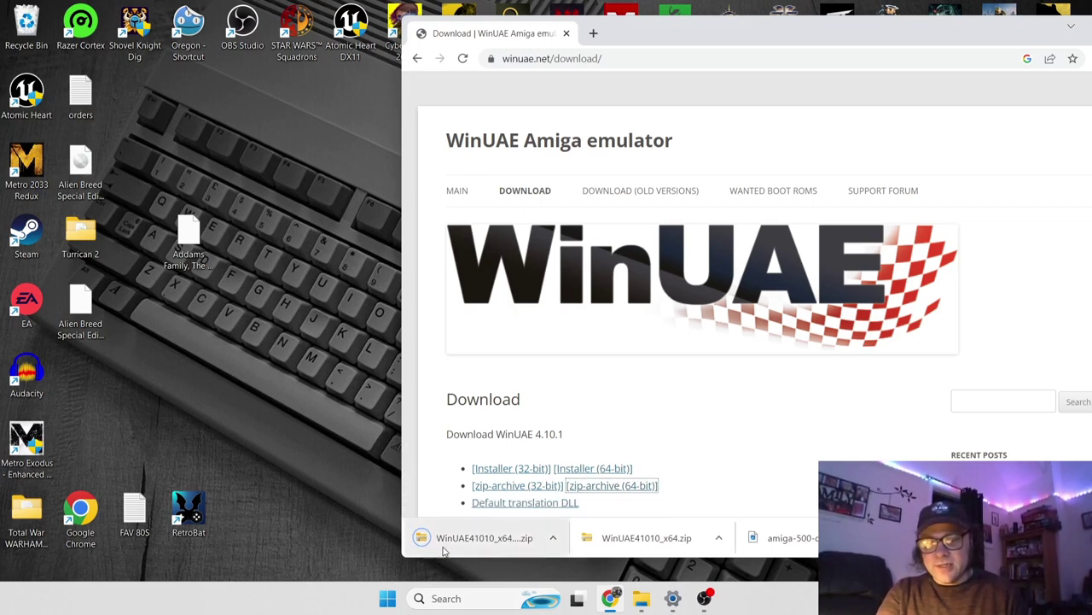
{"action": "left_click_drag", "start_coordinate": [442, 545], "coordinate": [220, 367]}
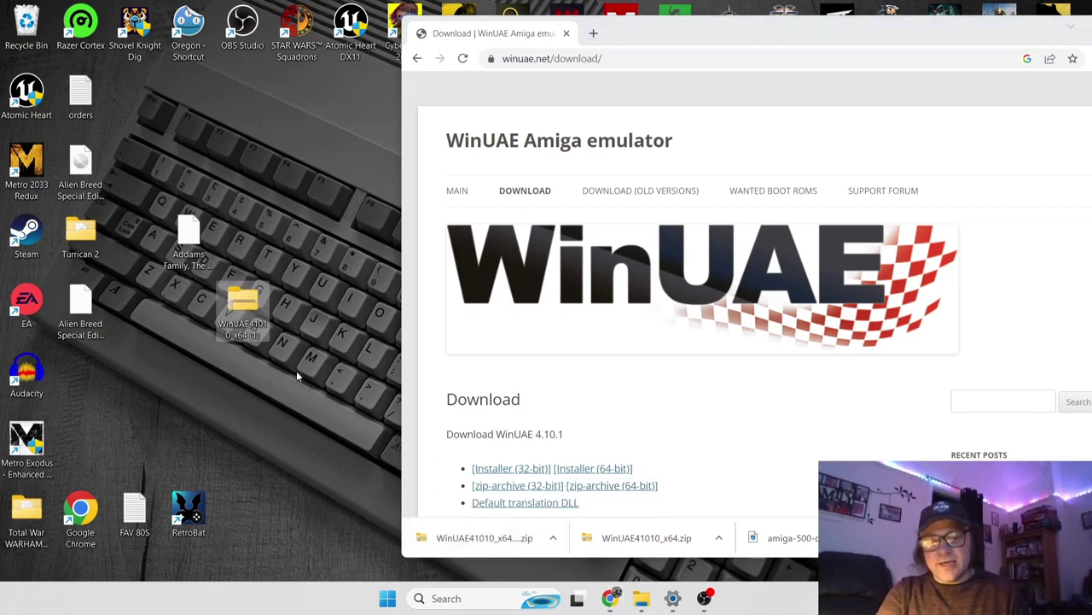
- Open the WinUAE zip, create a desktop folder named uae merged with the existing one, and open it
{"action": "double_click", "coordinate": [249, 312]}
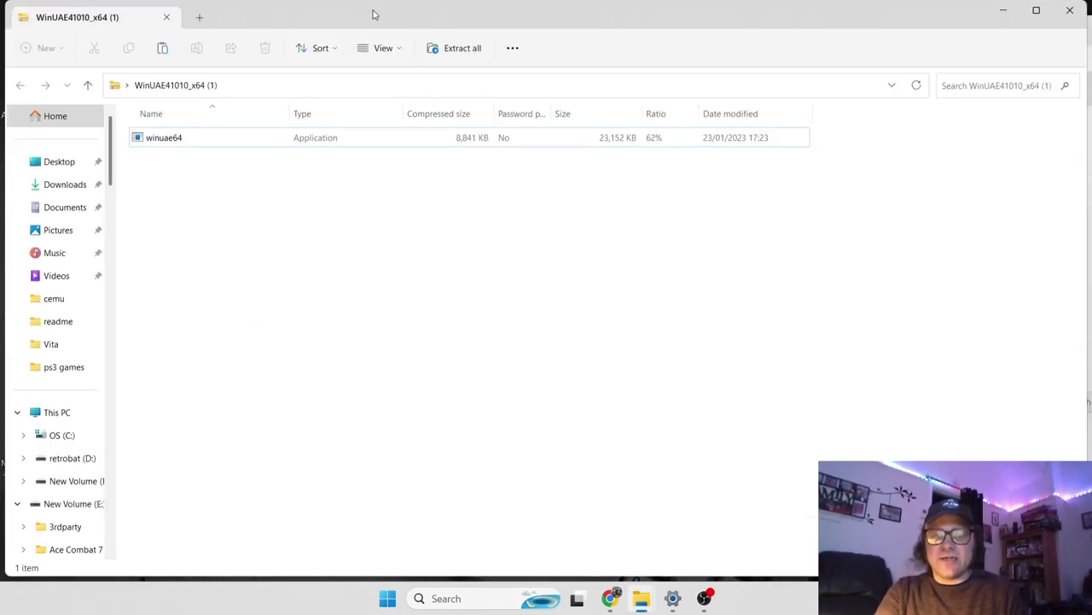
{"action": "left_click_drag", "start_coordinate": [373, 11], "coordinate": [765, 97]}
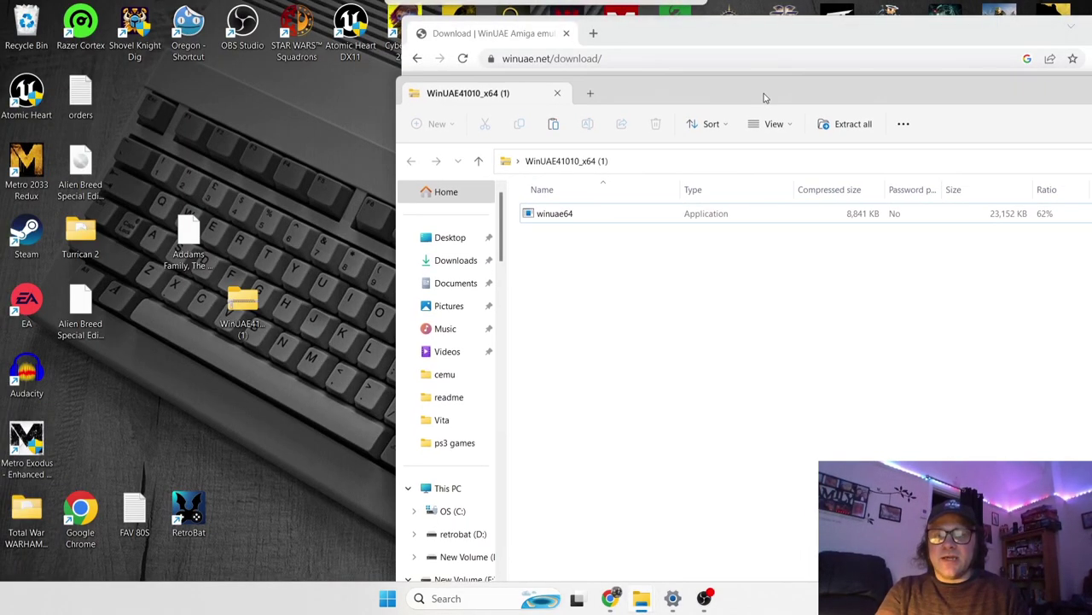
{"action": "right_click", "coordinate": [291, 182]}
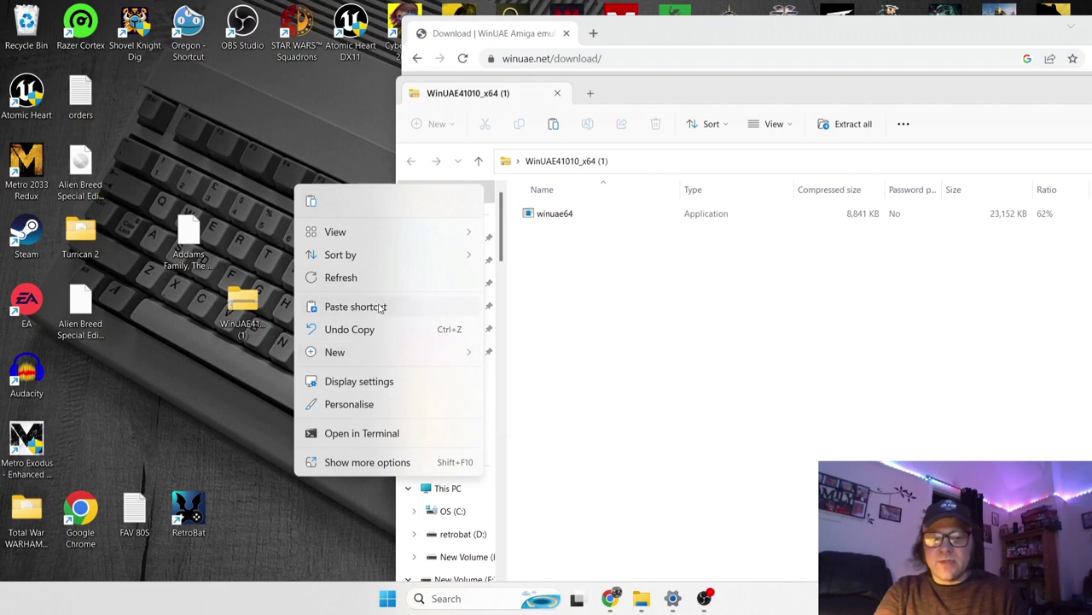
{"action": "mouse_move", "coordinate": [386, 360]}
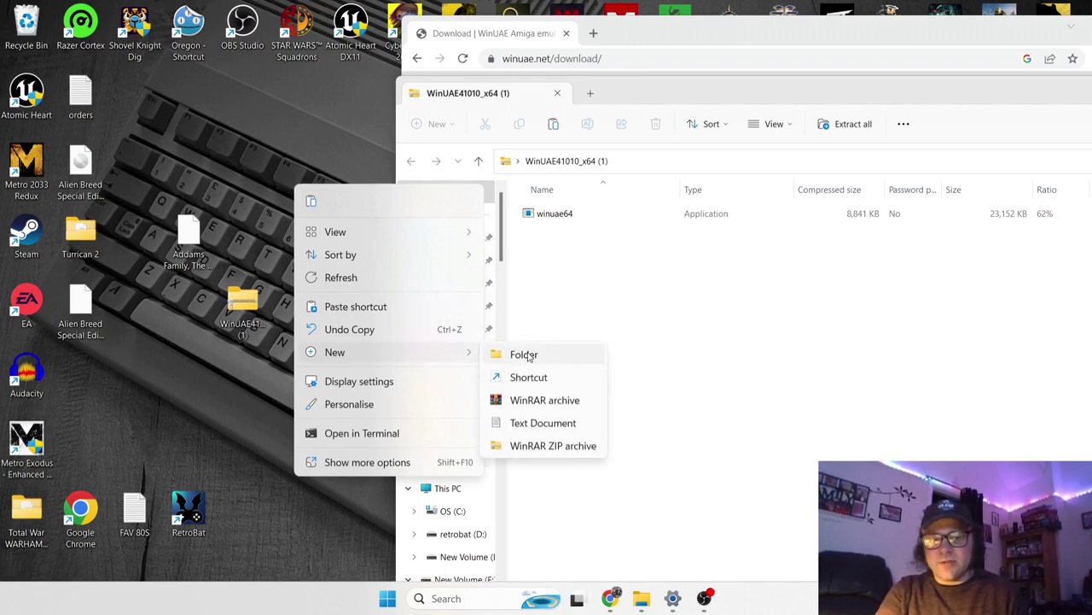
{"action": "left_click", "coordinate": [526, 355]}
{"action": "type", "text": "uae"}
{"action": "key", "text": "Return"}
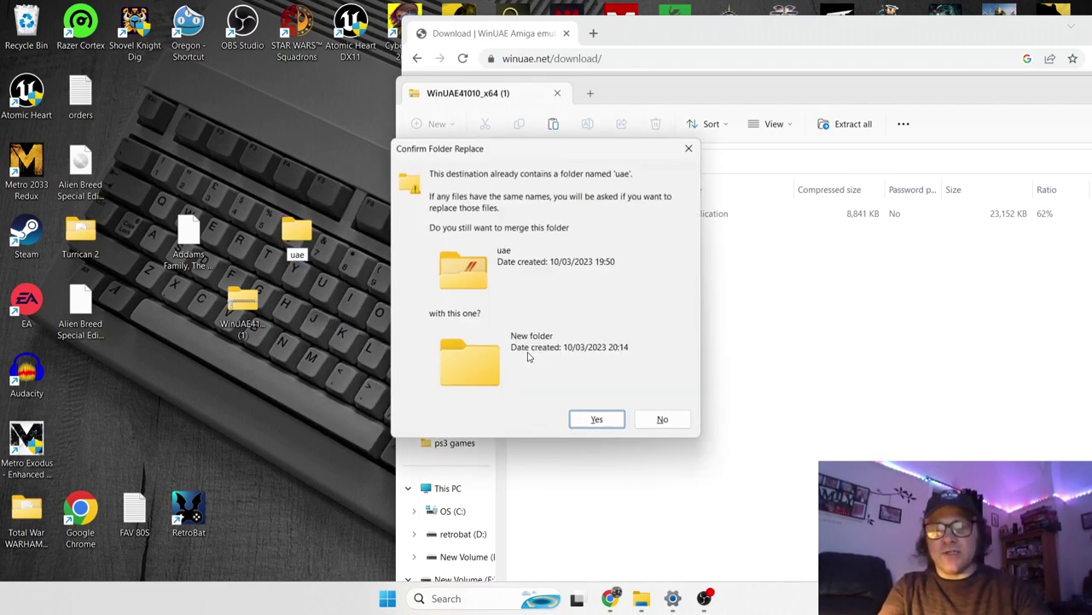
{"action": "left_click", "coordinate": [597, 420]}
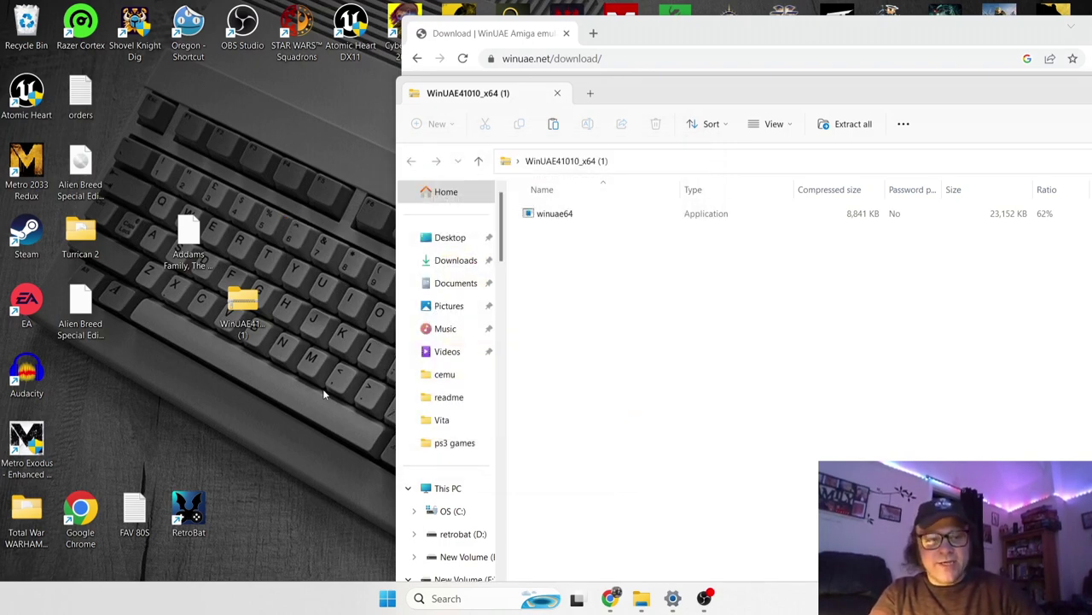
{"action": "key", "text": "super+d"}
{"action": "double_click", "coordinate": [455, 300]}
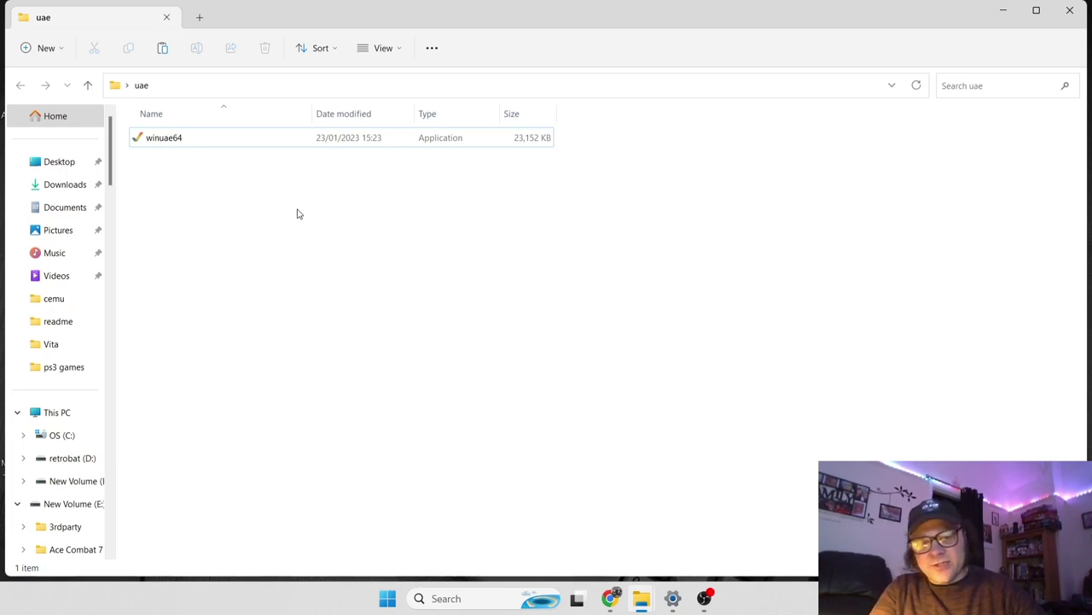
- Launch winuae64 and dismiss the missing CD32 system ROM warning
{"action": "double_click", "coordinate": [166, 140]}
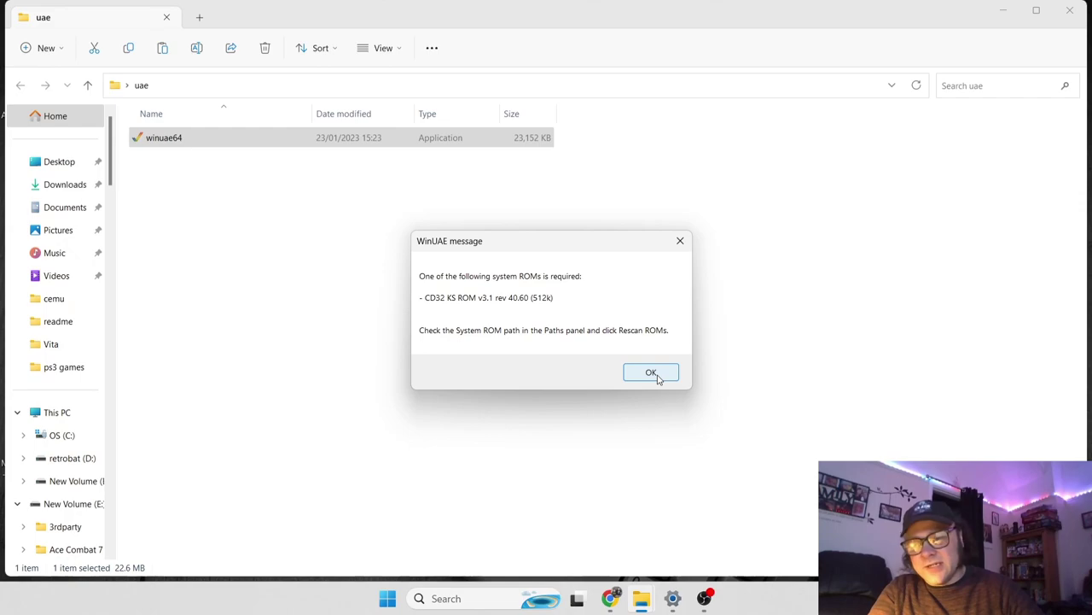
{"action": "left_click", "coordinate": [652, 373]}
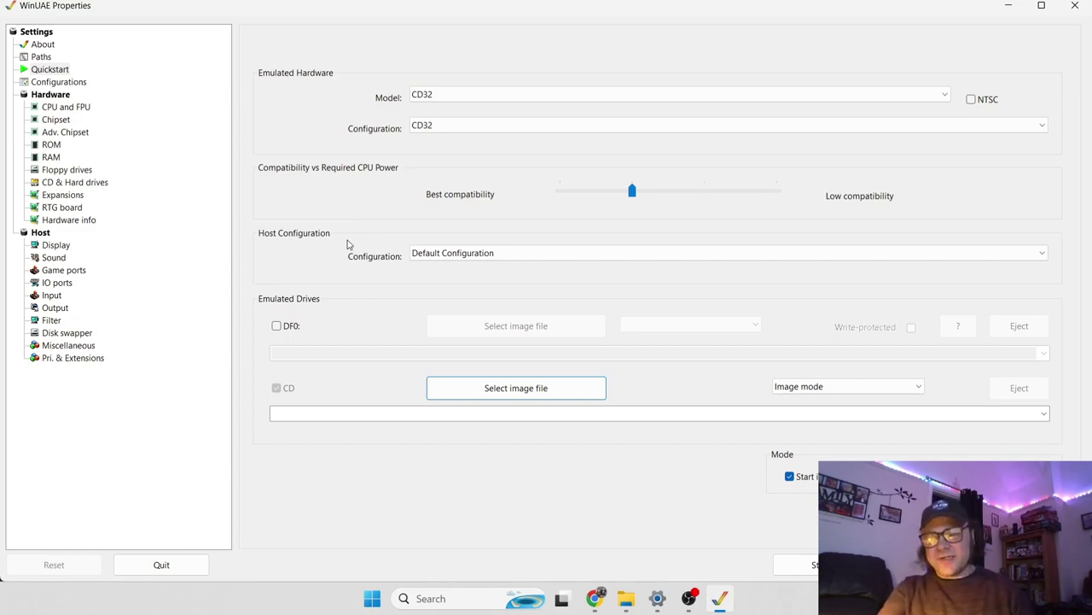
- Point the System ROMs path to D:\RetroBat\bios\ and close the ROM scan results
{"action": "left_click", "coordinate": [41, 57]}
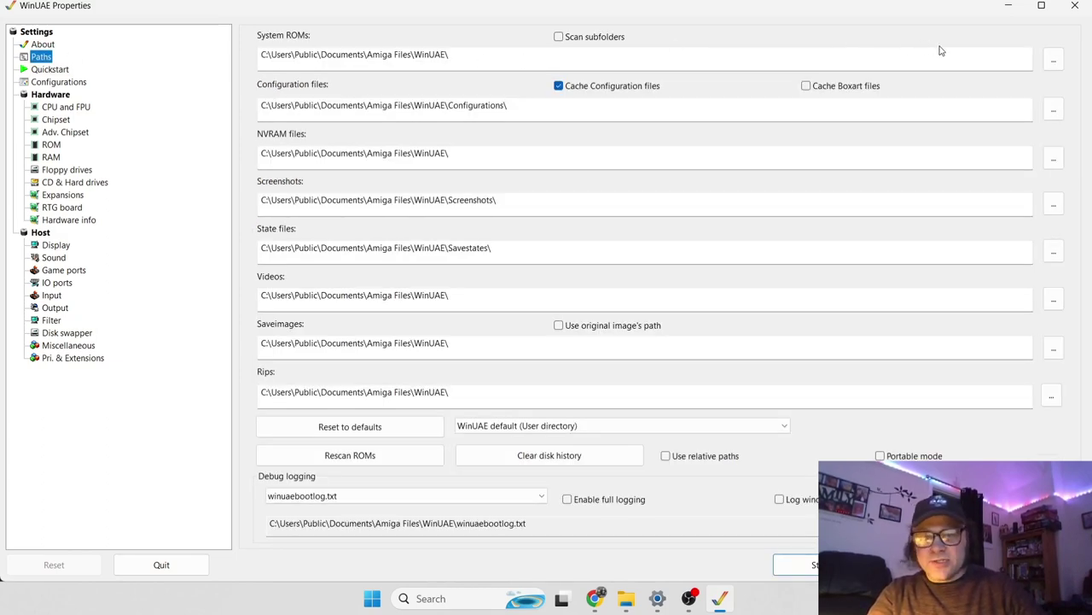
{"action": "left_click", "coordinate": [1054, 63]}
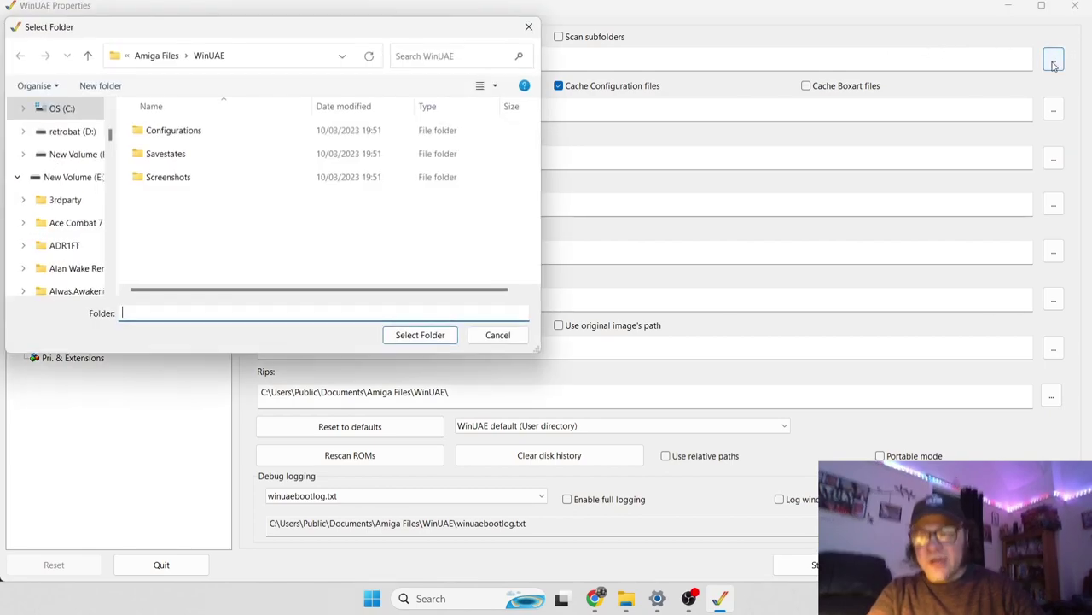
{"action": "left_click", "coordinate": [81, 139]}
{"action": "double_click", "coordinate": [203, 199]}
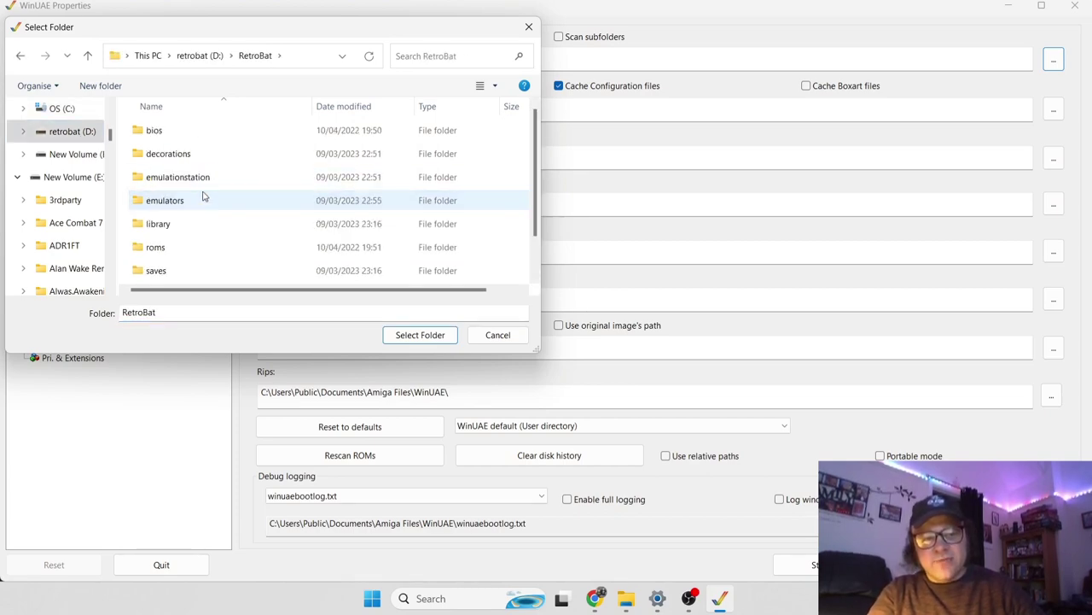
{"action": "left_click", "coordinate": [184, 134]}
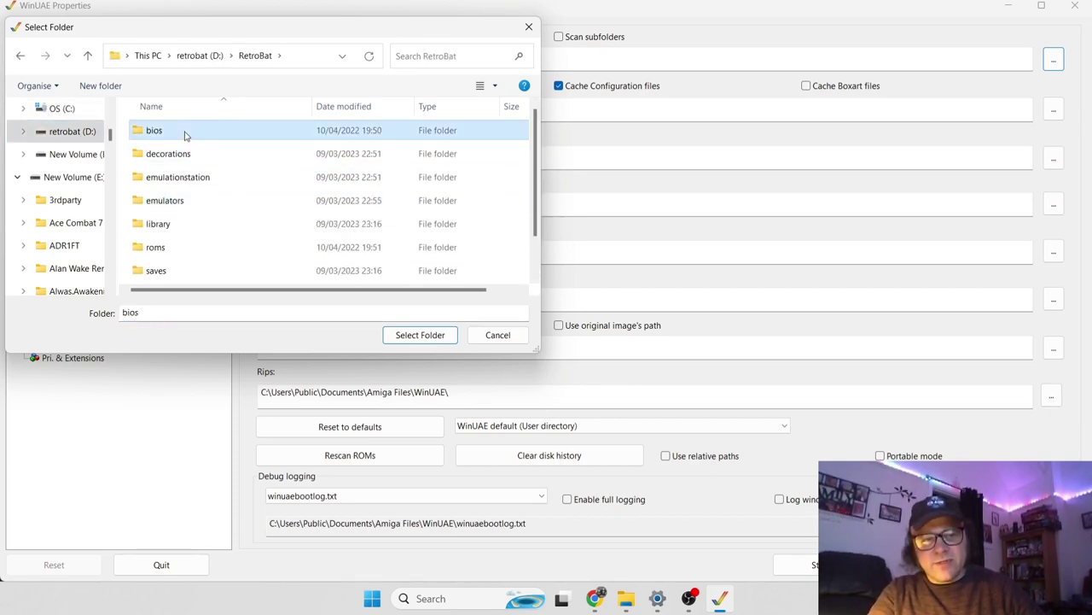
{"action": "left_click", "coordinate": [420, 334]}
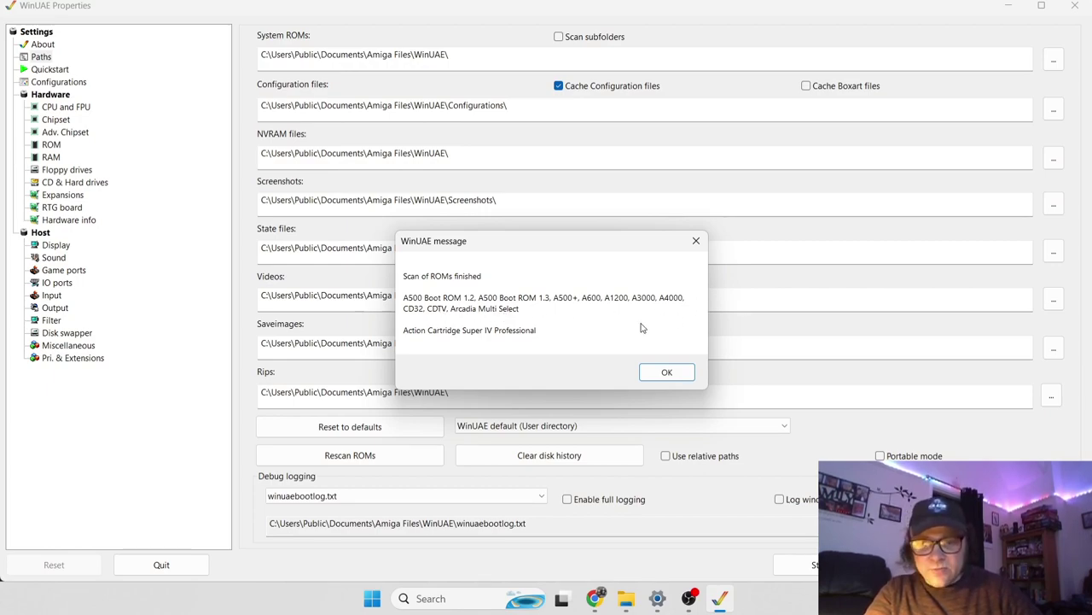
{"action": "left_click", "coordinate": [658, 372]}
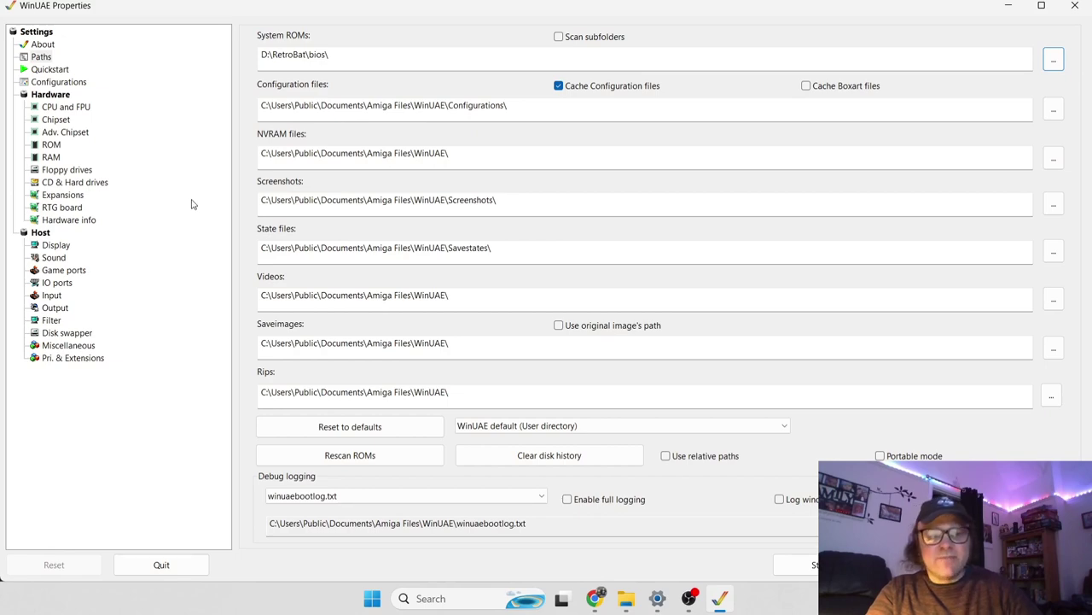
- Switch the Quickstart model to A500 with the 1.3 ROM, 512 KB Chip + 512 KB Slow RAM configuration
{"action": "left_click", "coordinate": [58, 71]}
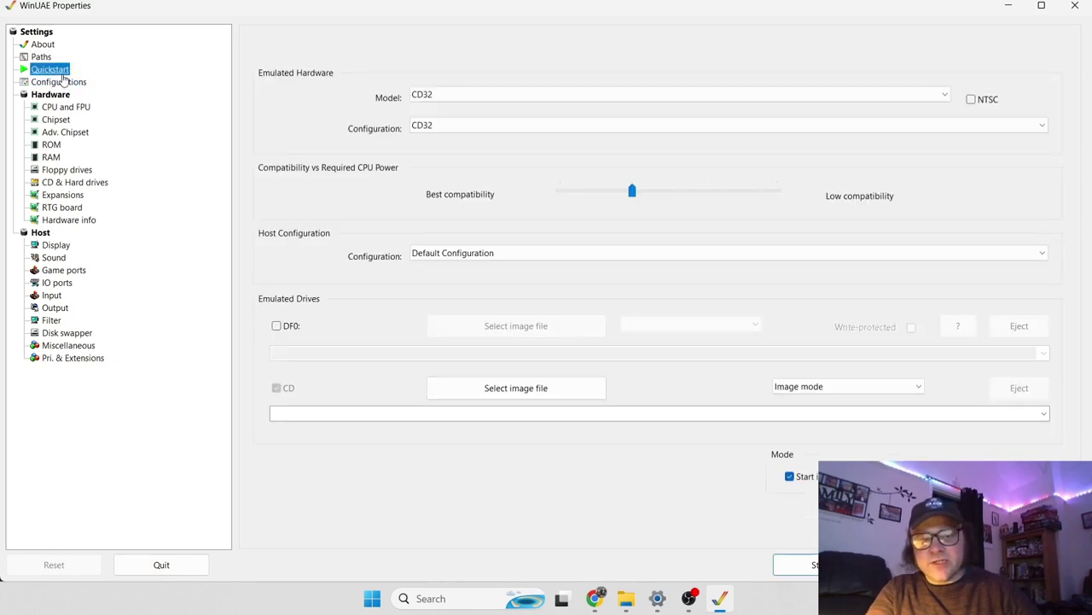
{"action": "left_click", "coordinate": [671, 102]}
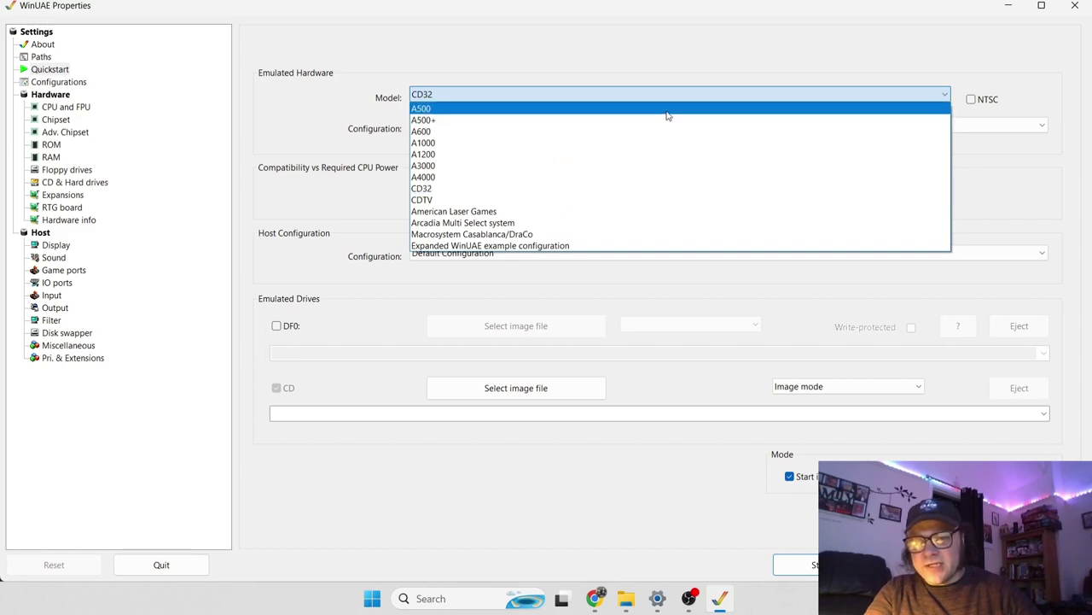
{"action": "left_click", "coordinate": [667, 112]}
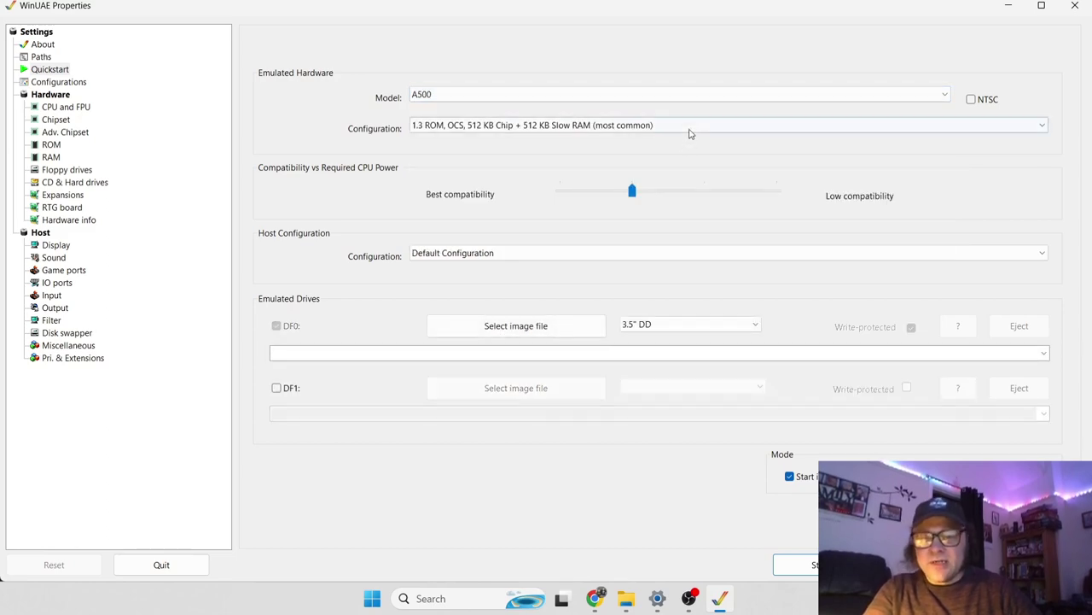
{"action": "left_click", "coordinate": [690, 125]}
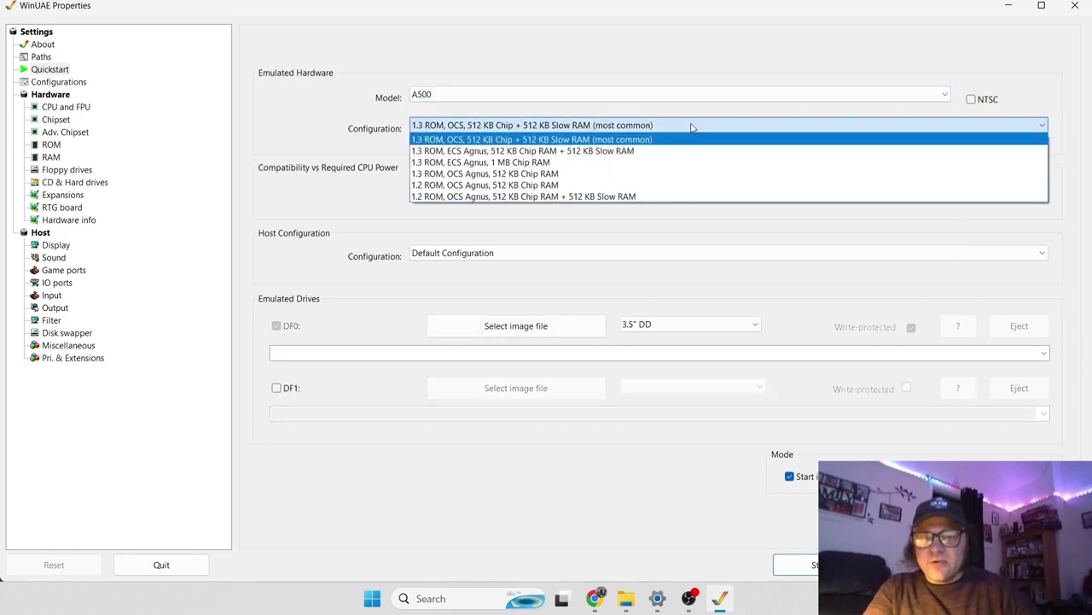
{"action": "left_click", "coordinate": [647, 142]}
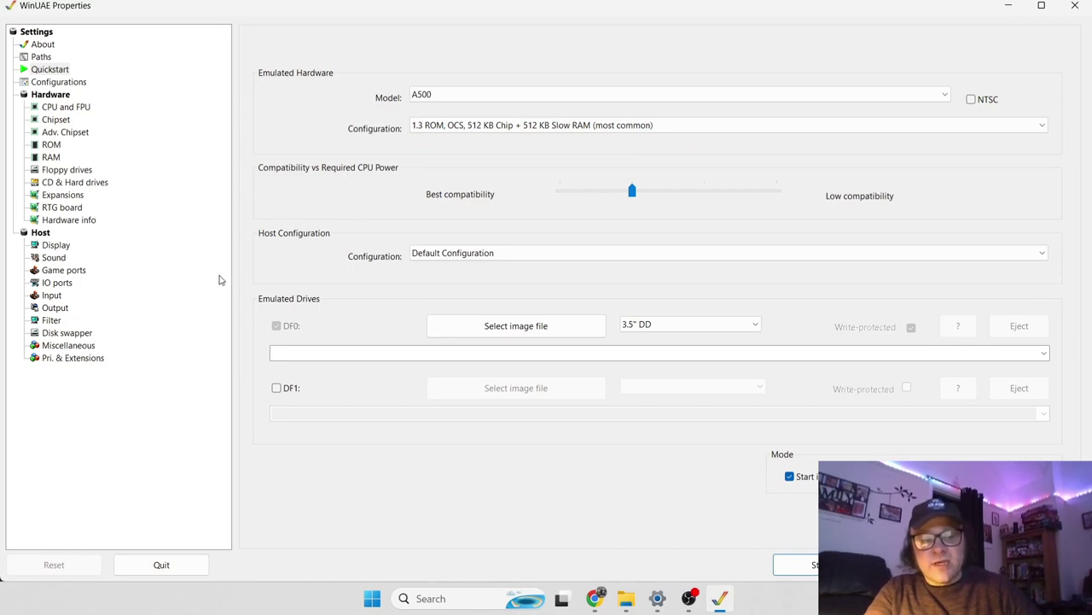
- Set the Display Native mode to Full-window and go back to Quickstart
{"action": "left_click", "coordinate": [56, 246]}
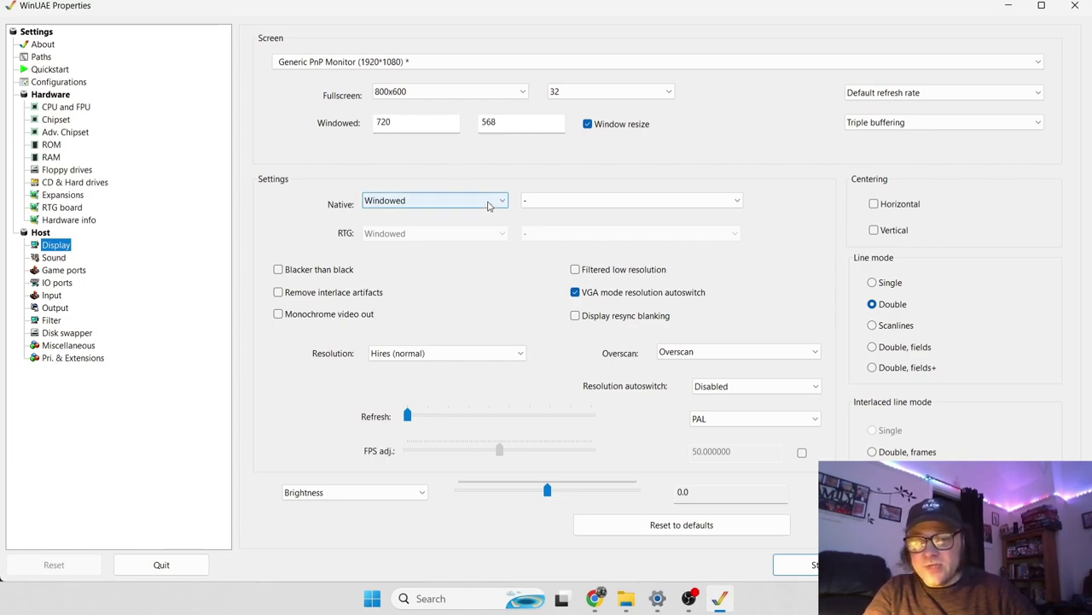
{"action": "left_click", "coordinate": [489, 205]}
{"action": "left_click", "coordinate": [467, 241]}
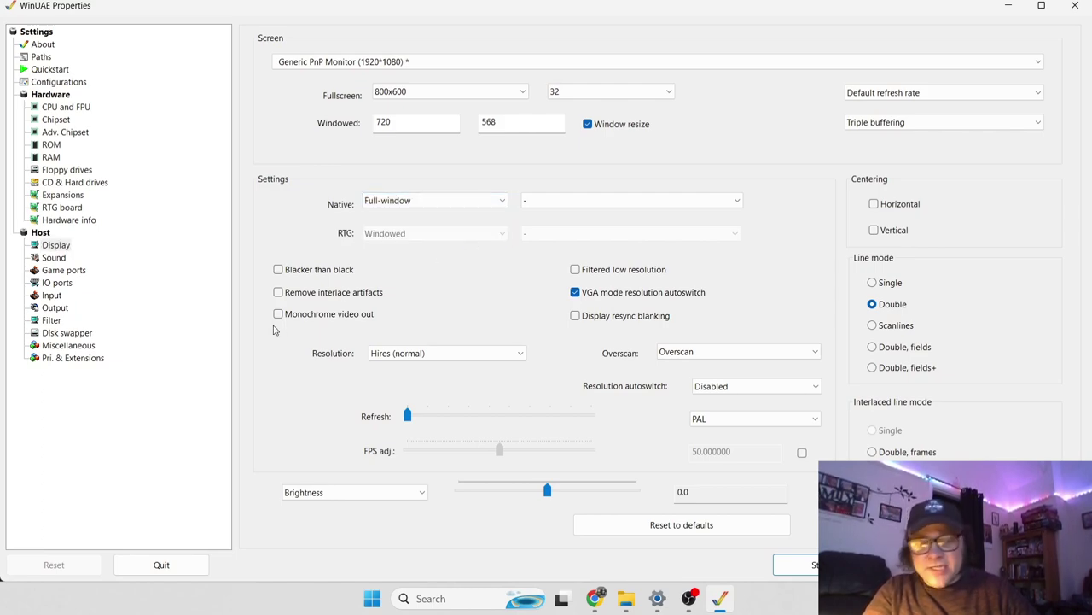
{"action": "left_click", "coordinate": [53, 71]}
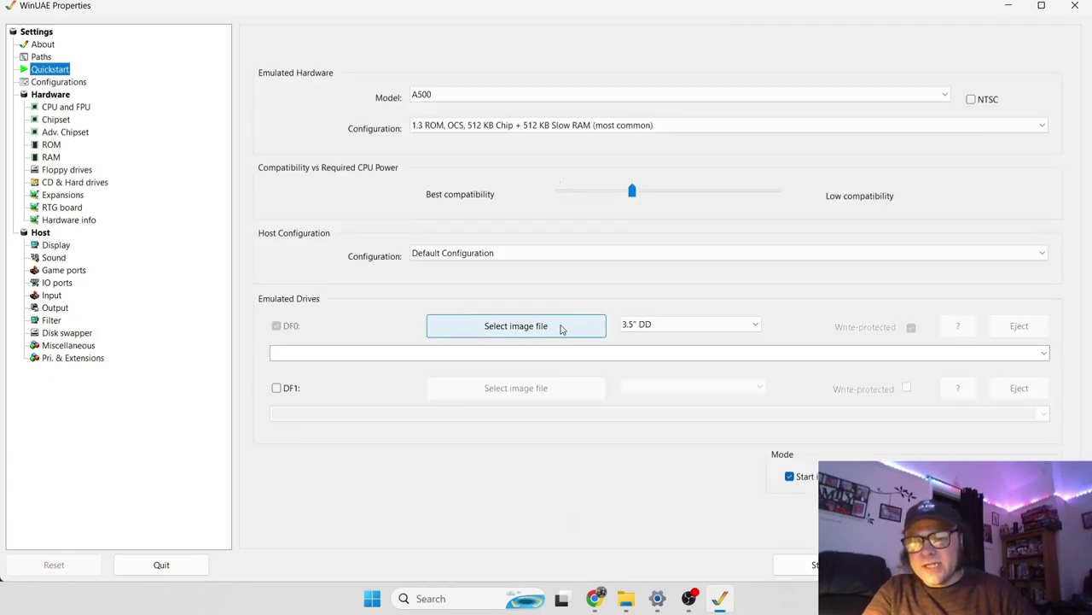
- Insert Addams Family, The (1992)(Ocean).adf from the Desktop into floppy drive DF0
{"action": "left_click", "coordinate": [653, 326]}
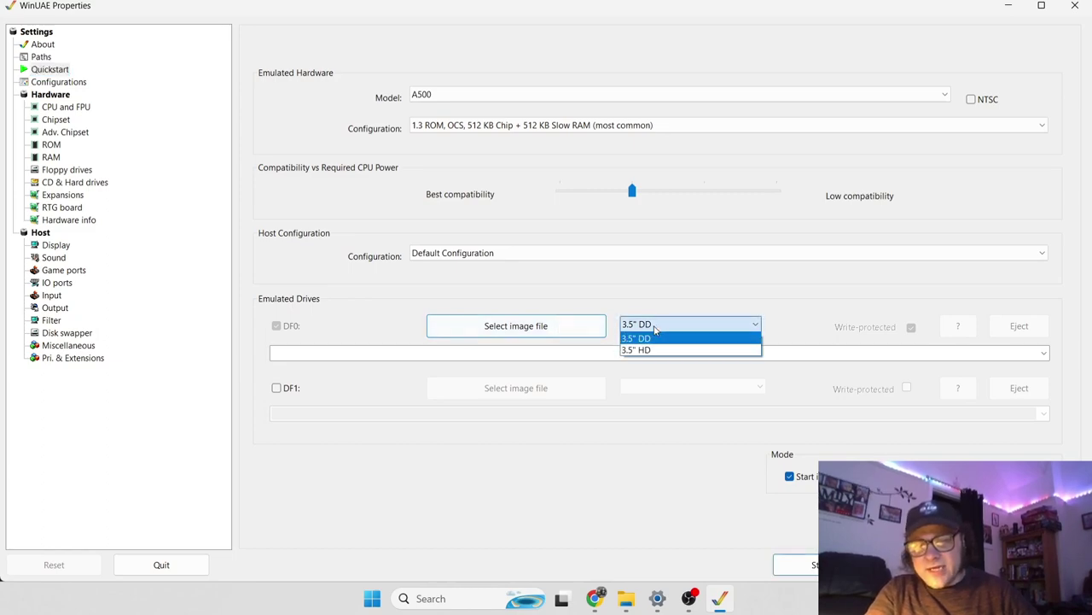
{"action": "left_click", "coordinate": [654, 329]}
{"action": "left_click", "coordinate": [515, 332]}
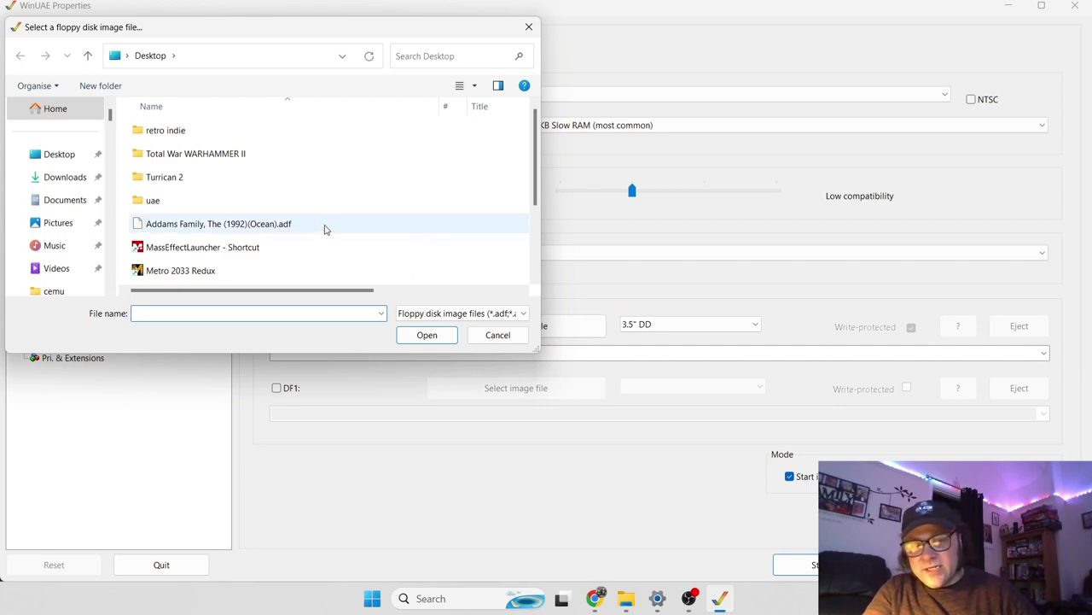
{"action": "double_click", "coordinate": [321, 227]}
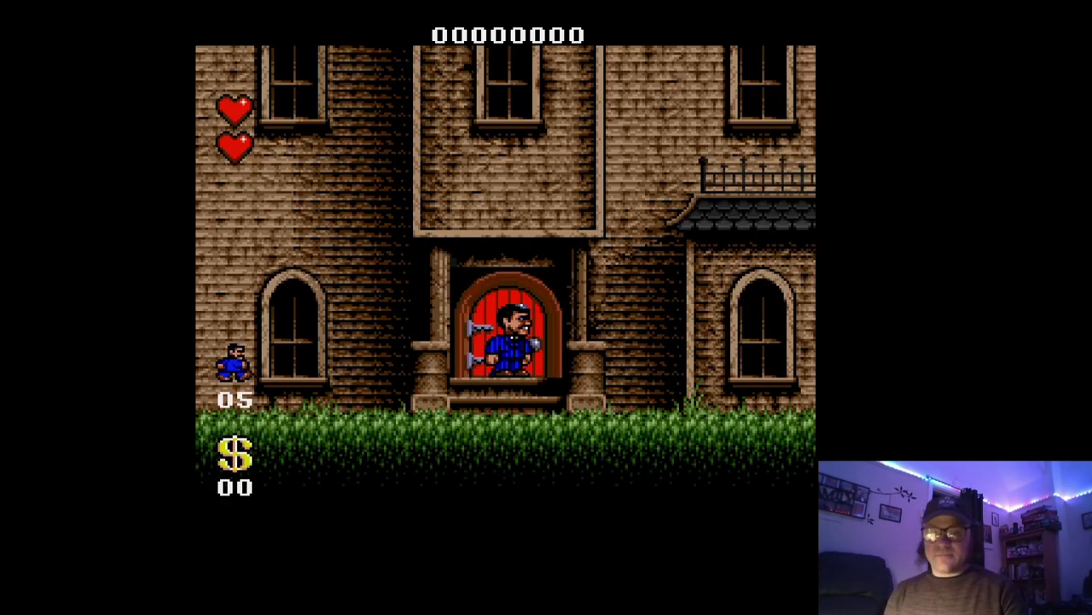
- Walk and jump Pugsley in The Addams Family, then bring up WinUAE Properties with F12
{"action": "key", "text": "Right"}
{"action": "key", "text": "space"}
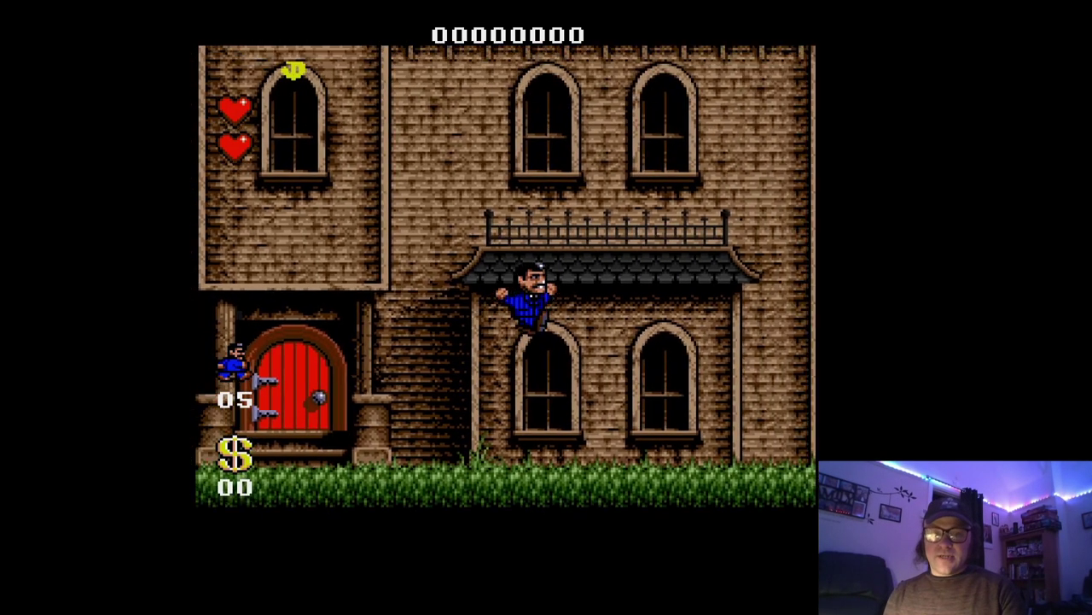
{"action": "key", "text": "Left"}
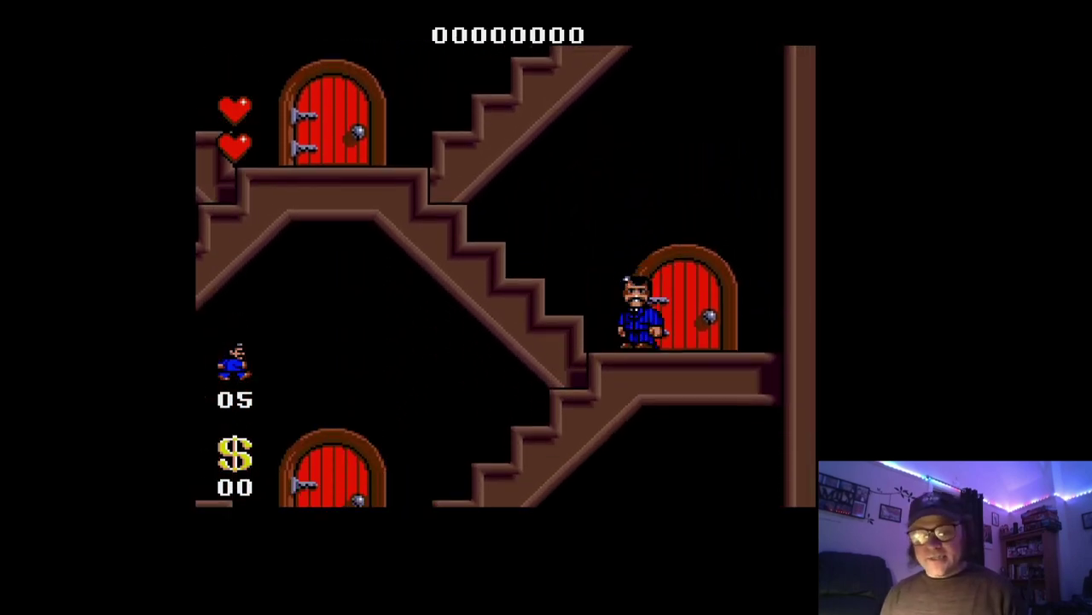
{"action": "key", "text": "F12"}
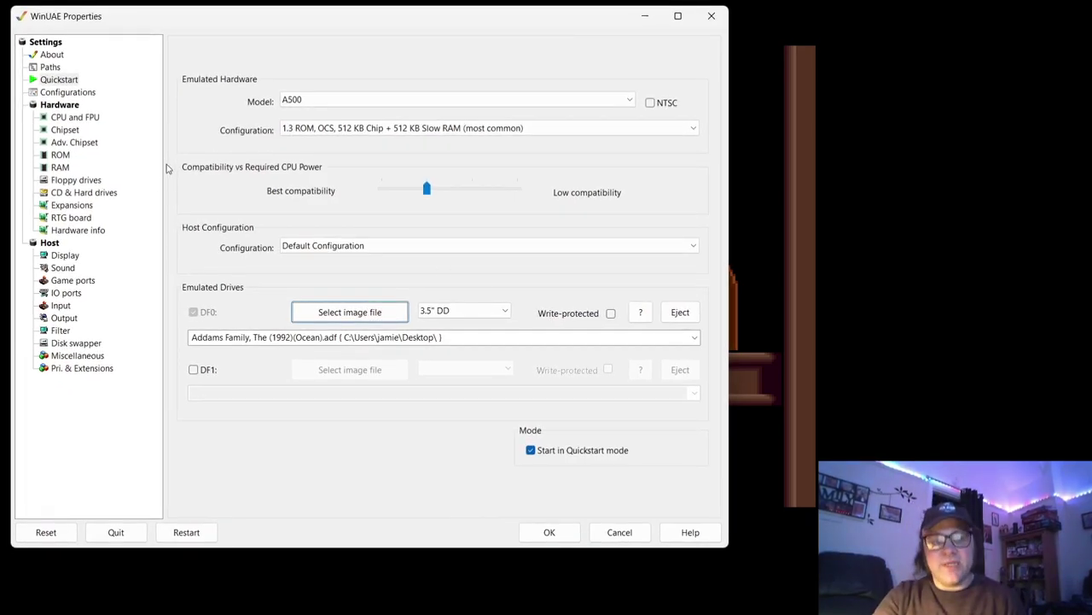
- Switch the native display mode to Windowed, resume the game, and reopen Properties over it
{"action": "left_click", "coordinate": [64, 255]}
{"action": "left_click", "coordinate": [339, 199]}
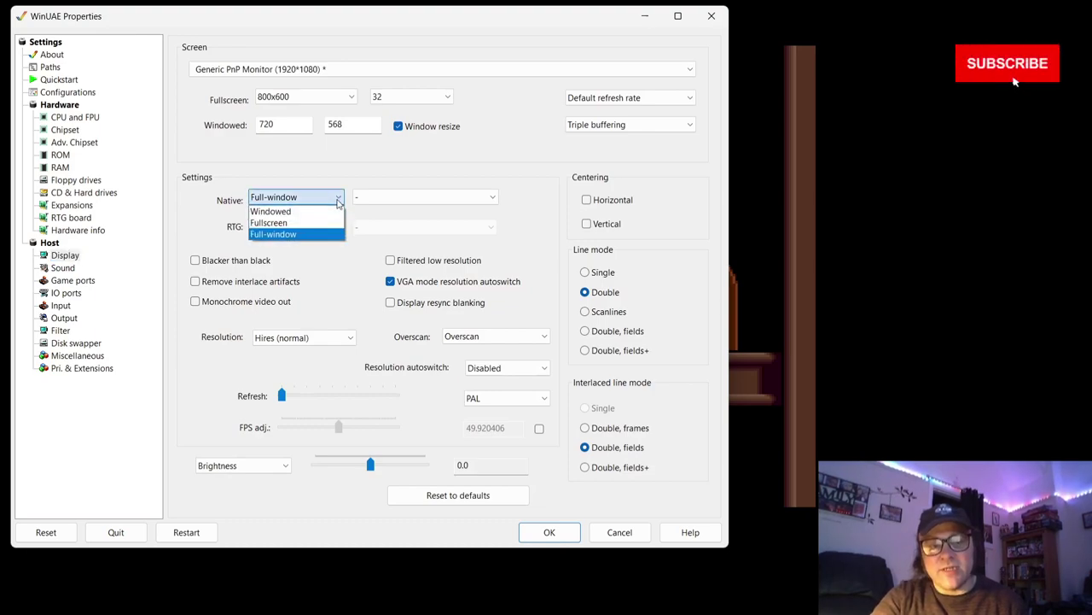
{"action": "left_click", "coordinate": [327, 213]}
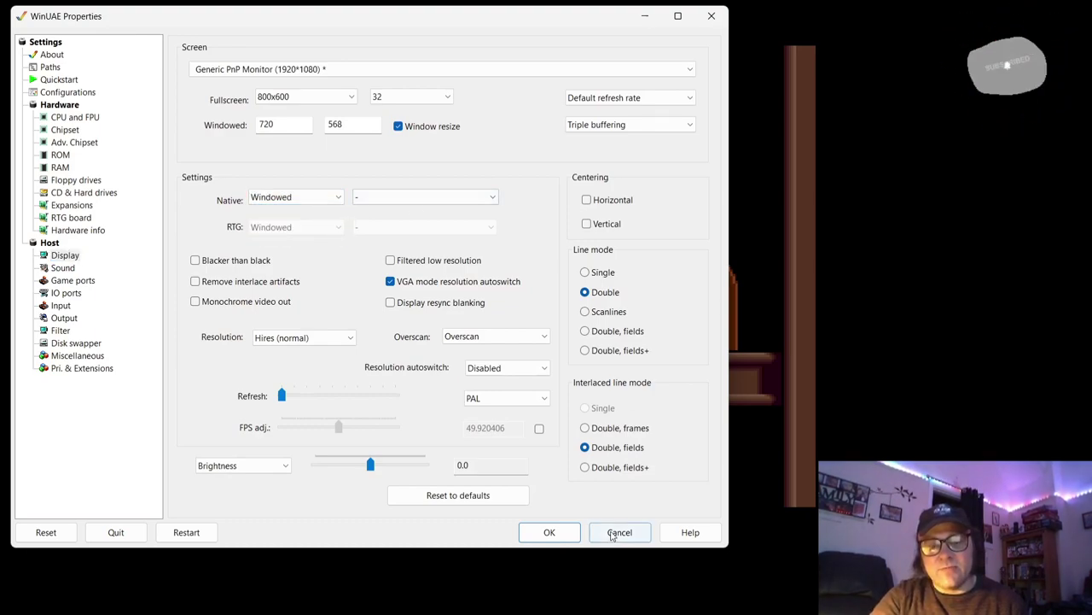
{"action": "left_click", "coordinate": [550, 532]}
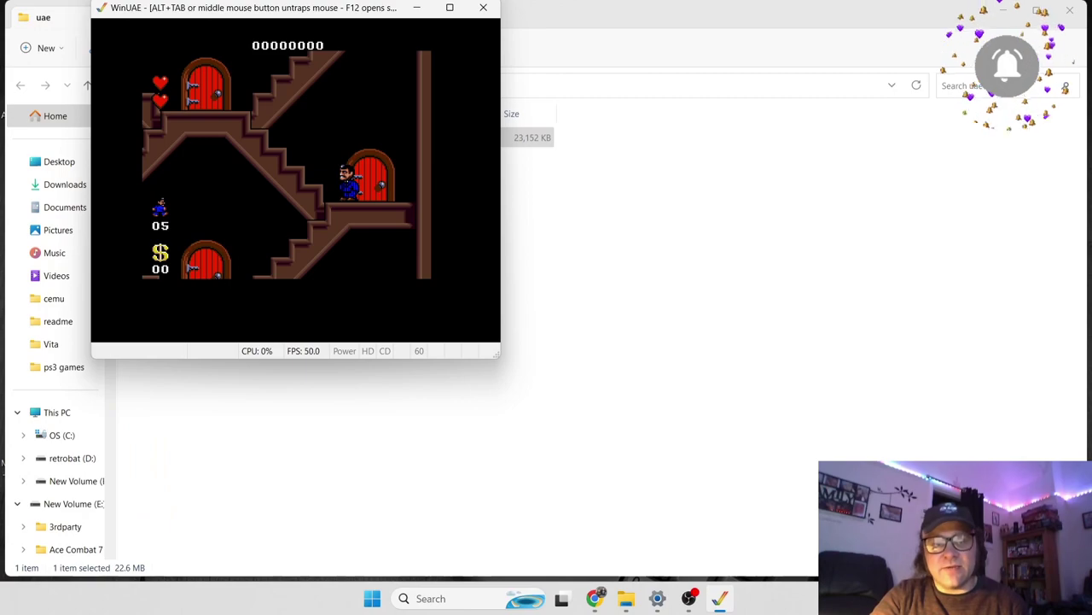
{"action": "key", "text": "F12"}
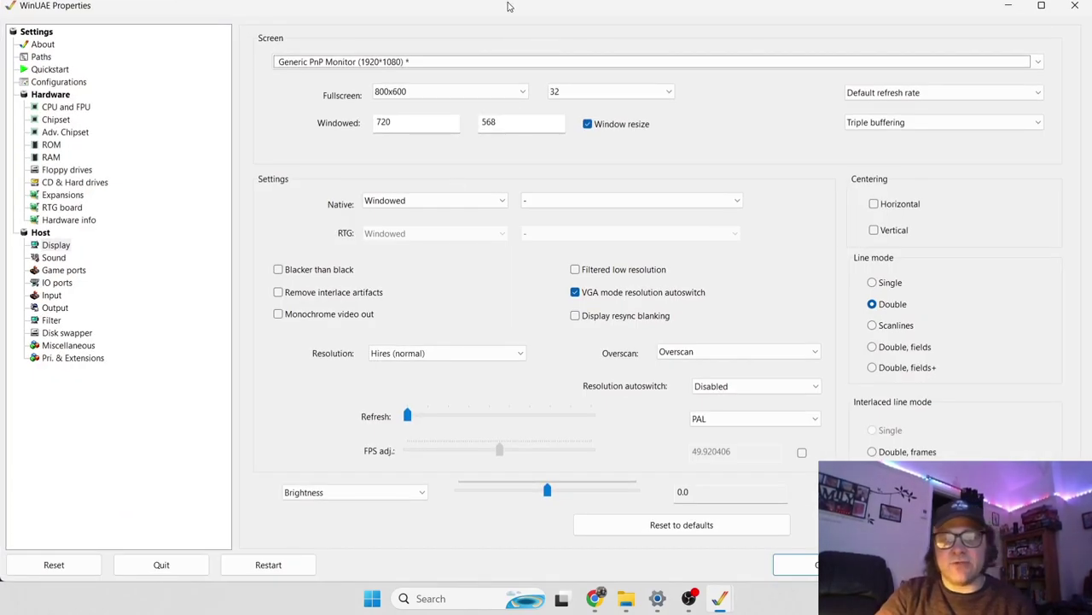
{"action": "left_click_drag", "start_coordinate": [508, 10], "coordinate": [710, 23]}
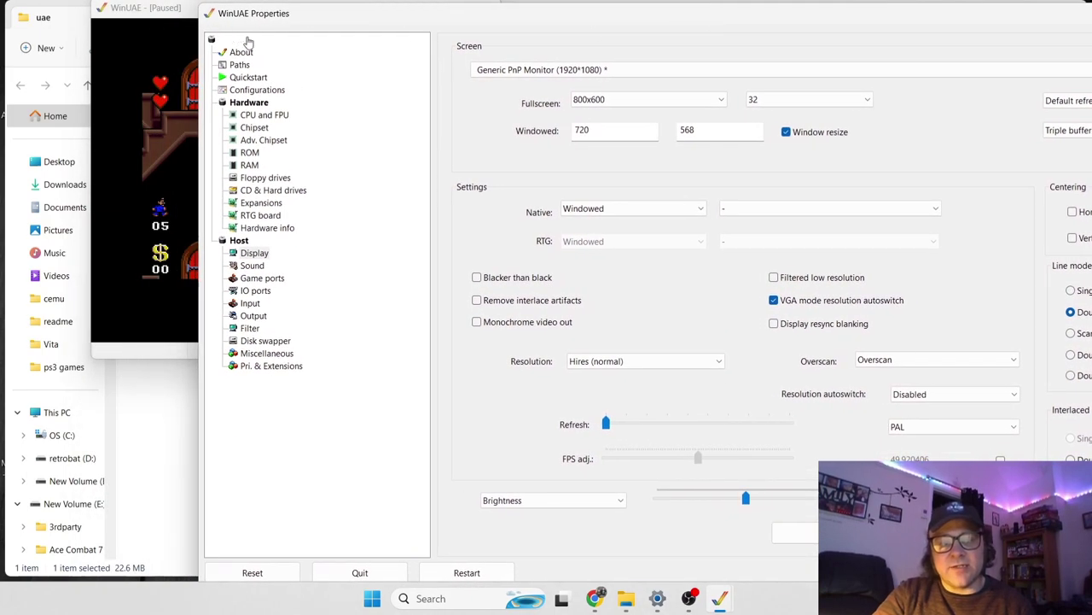
- Close the running emulator and relaunch winuae64 from the uae folder
{"action": "left_click", "coordinate": [177, 11]}
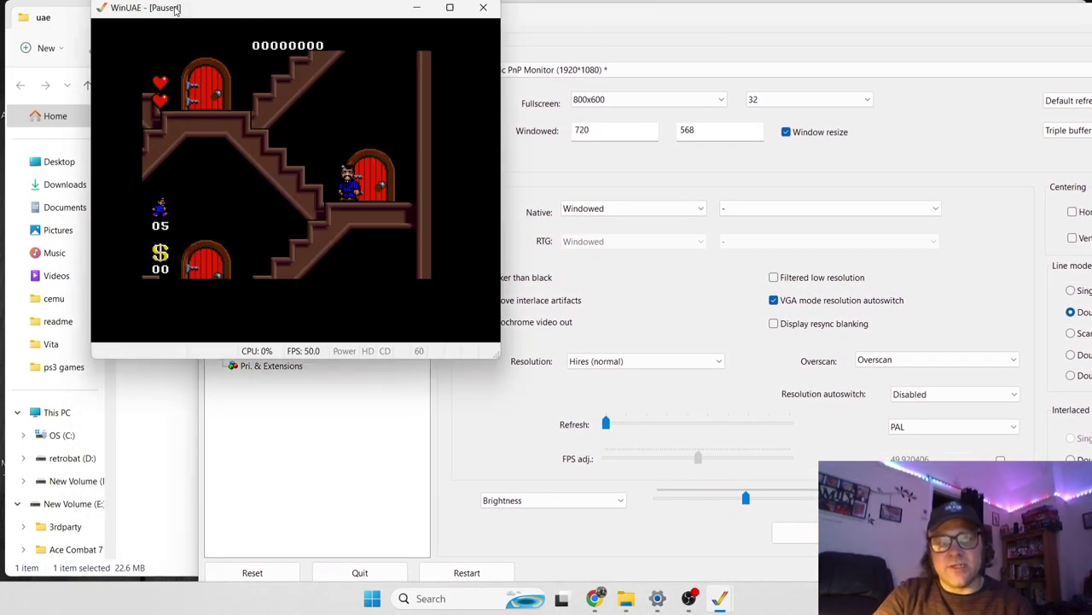
{"action": "left_click", "coordinate": [484, 9]}
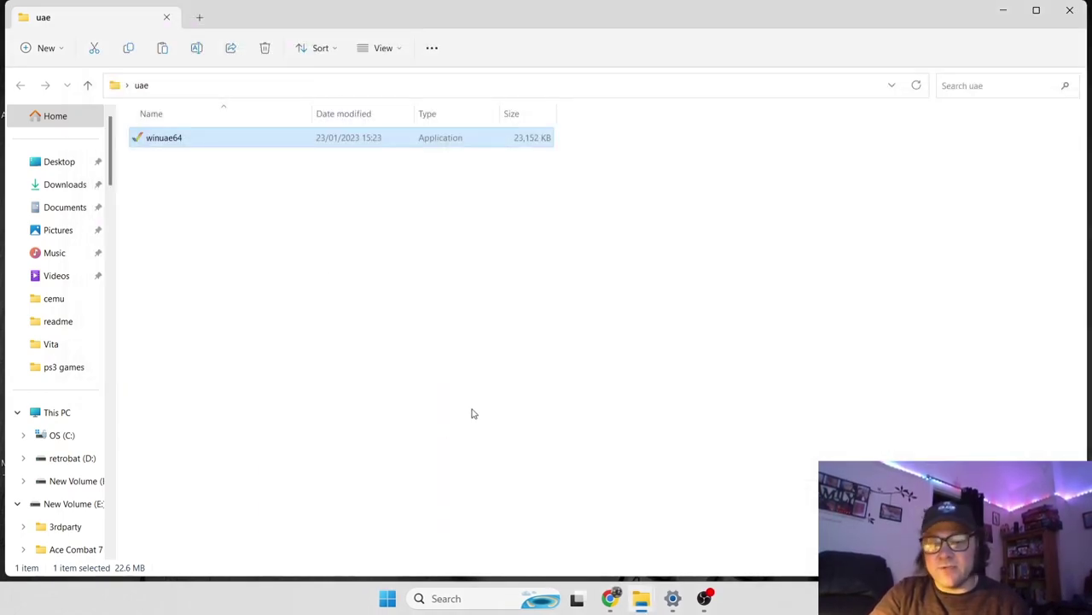
{"action": "double_click", "coordinate": [161, 138]}
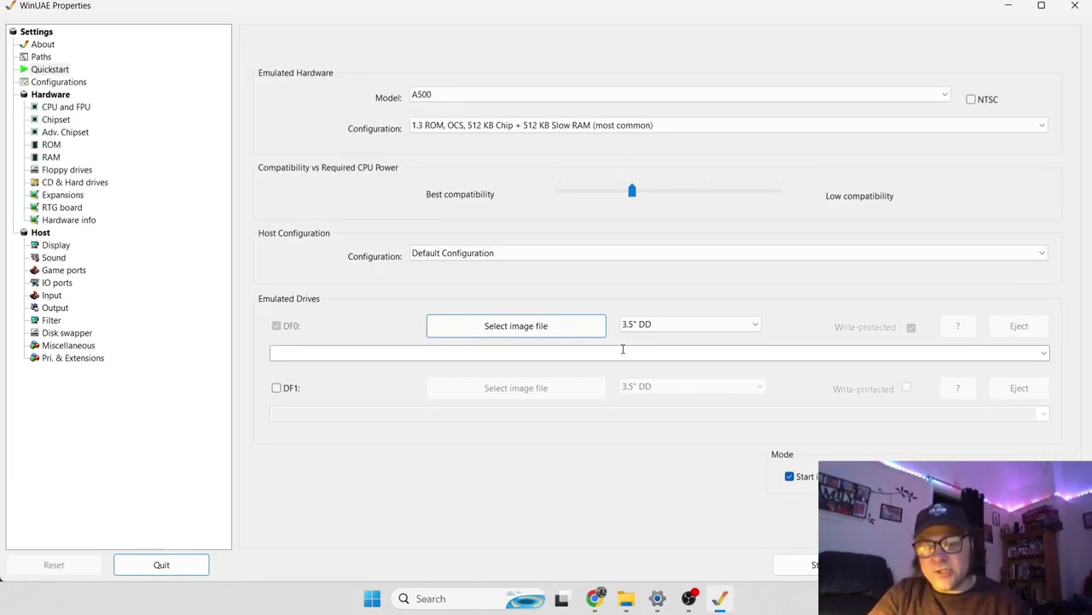
{"action": "left_click", "coordinate": [39, 57]}
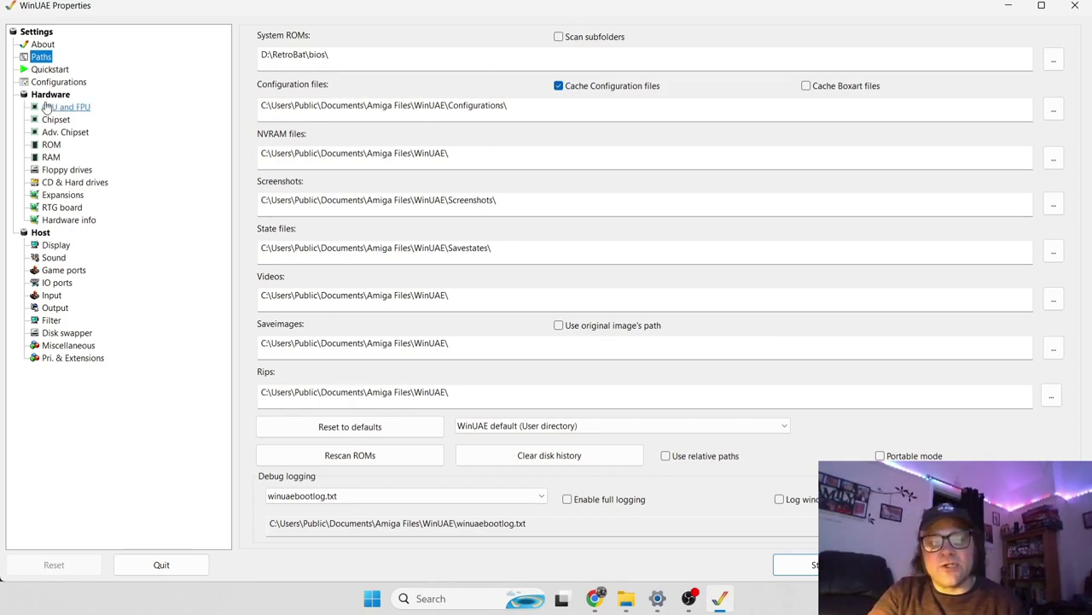
{"action": "left_click", "coordinate": [50, 72]}
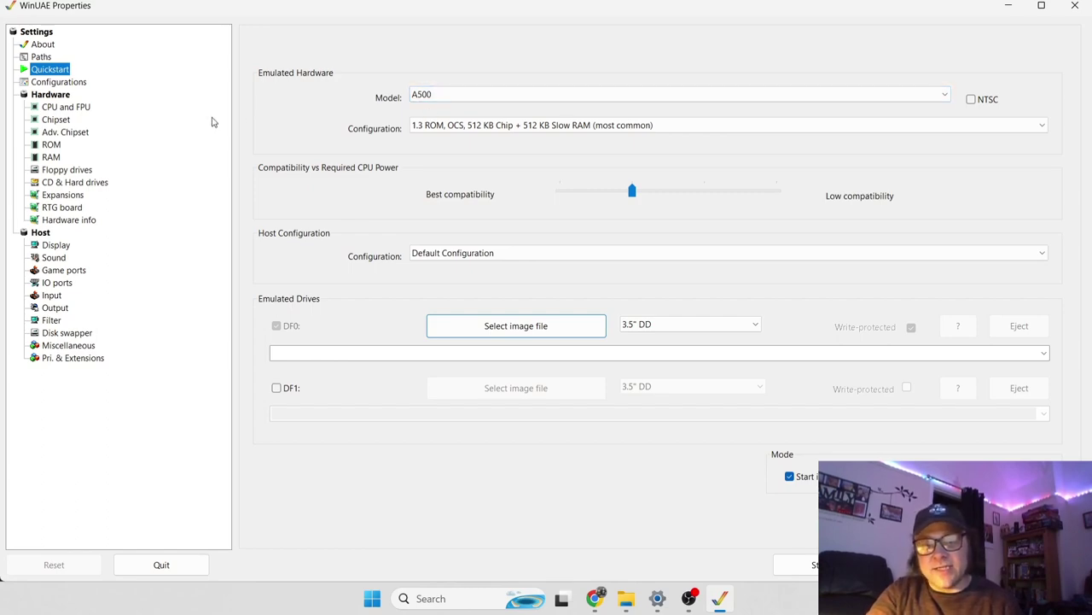
{"action": "left_click", "coordinate": [56, 120]}
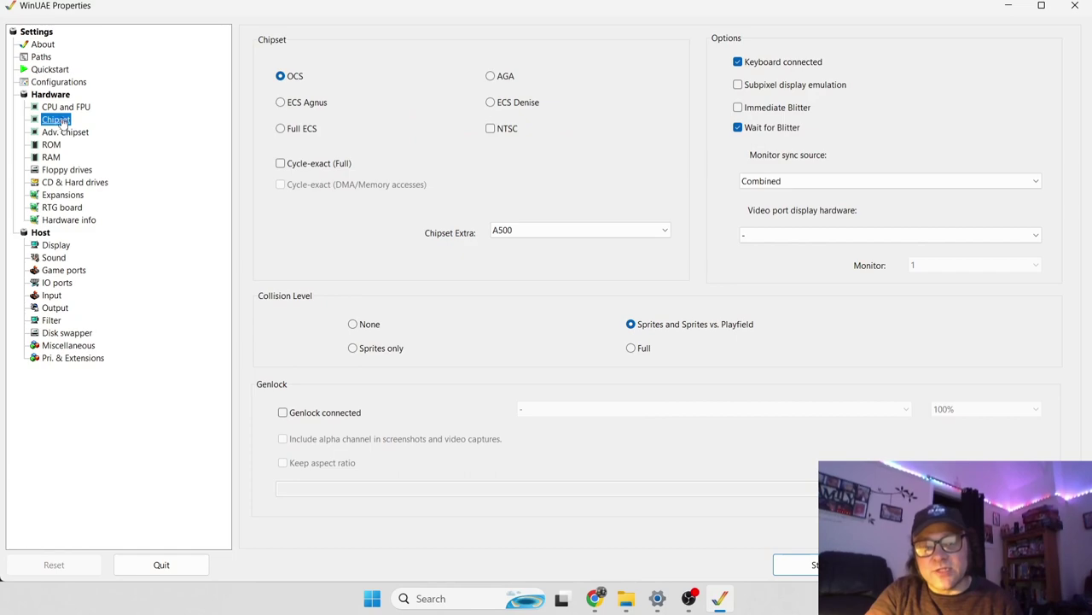
{"action": "left_click", "coordinate": [66, 106]}
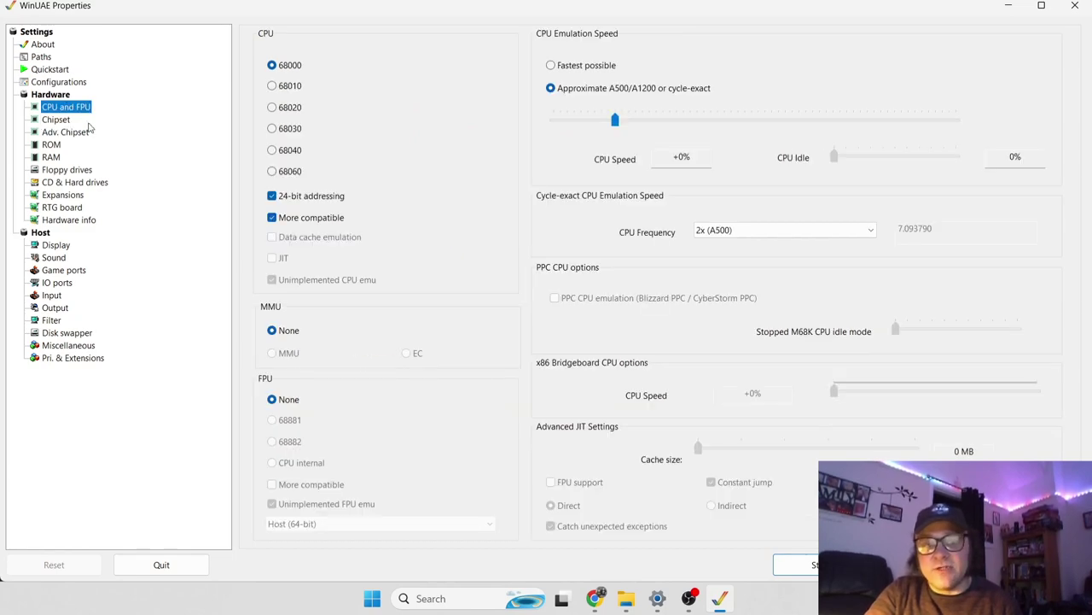
{"action": "left_click", "coordinate": [50, 70]}
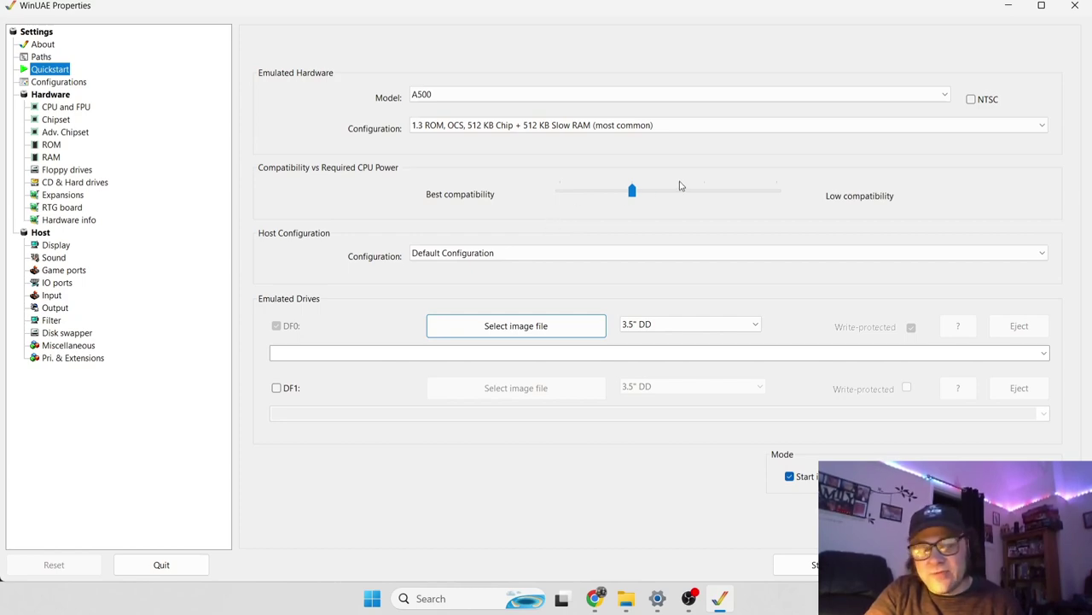
- Set the Quickstart model to CD32 with the plain CD32 configuration
{"action": "left_click", "coordinate": [620, 100]}
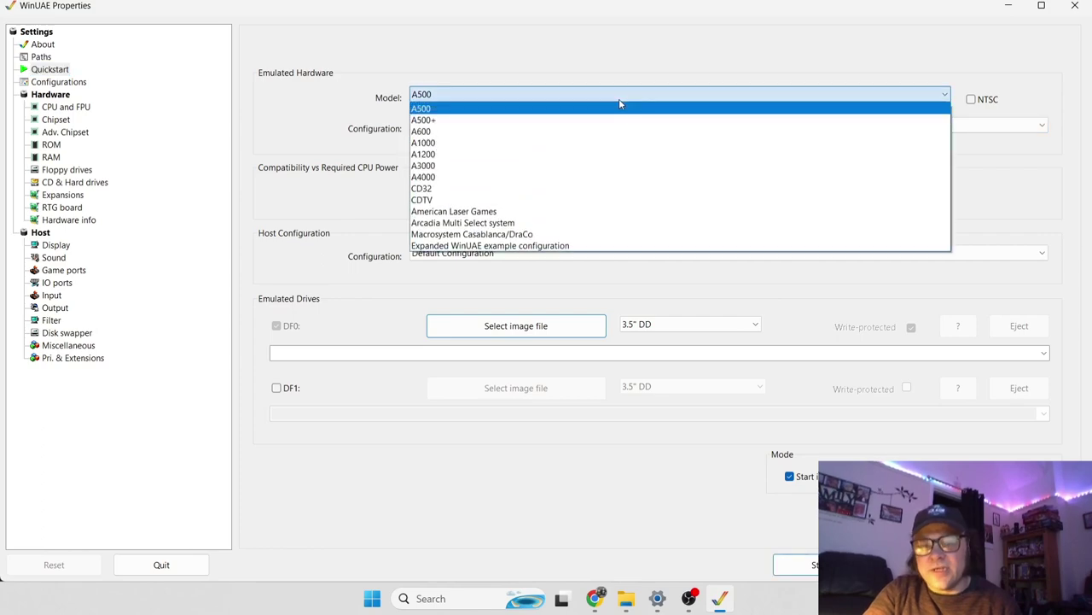
{"action": "left_click", "coordinate": [594, 188]}
{"action": "left_click", "coordinate": [541, 130]}
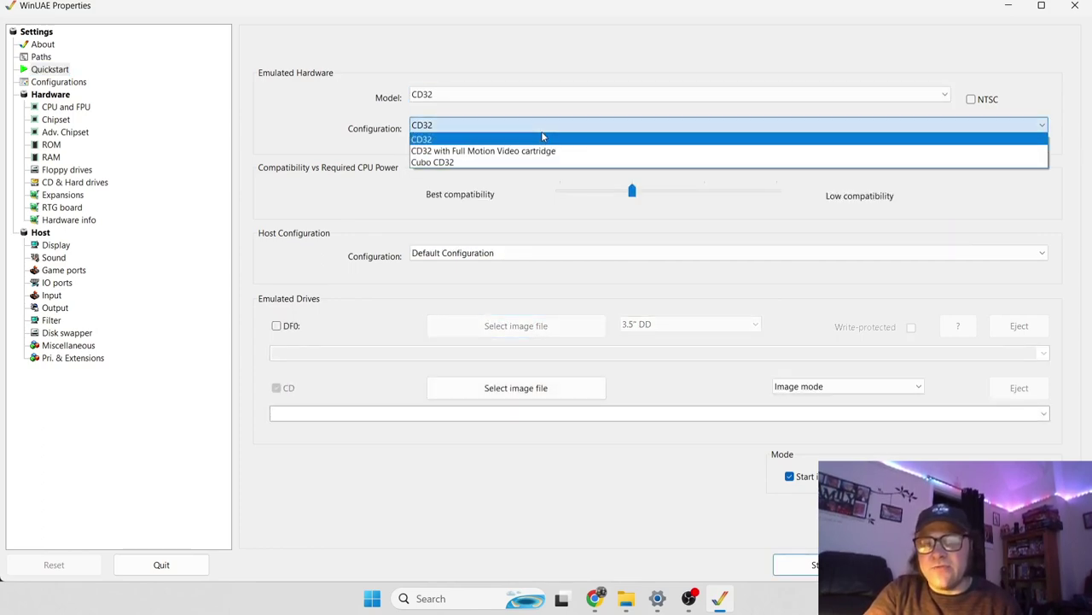
{"action": "left_click", "coordinate": [542, 136]}
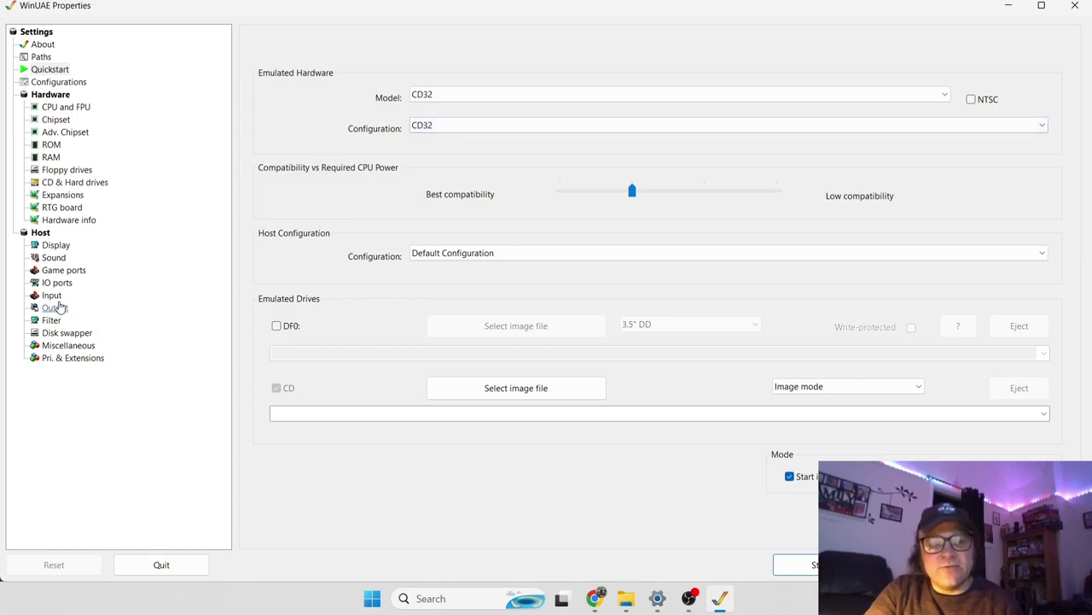
- Set the native display mode to Fullscreen in Display settings
{"action": "left_click", "coordinate": [56, 245]}
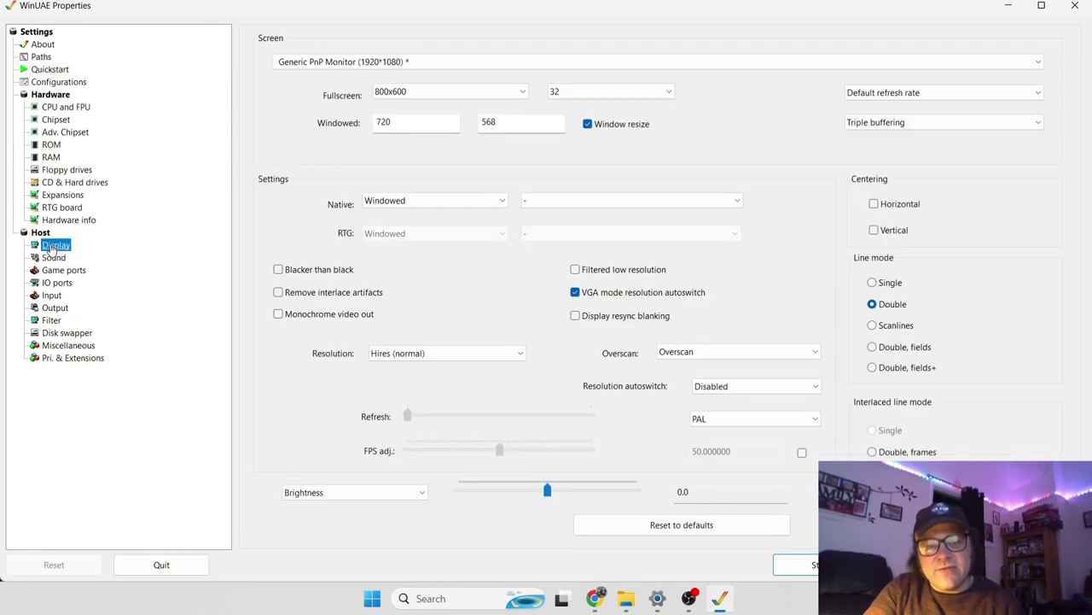
{"action": "left_click", "coordinate": [482, 203]}
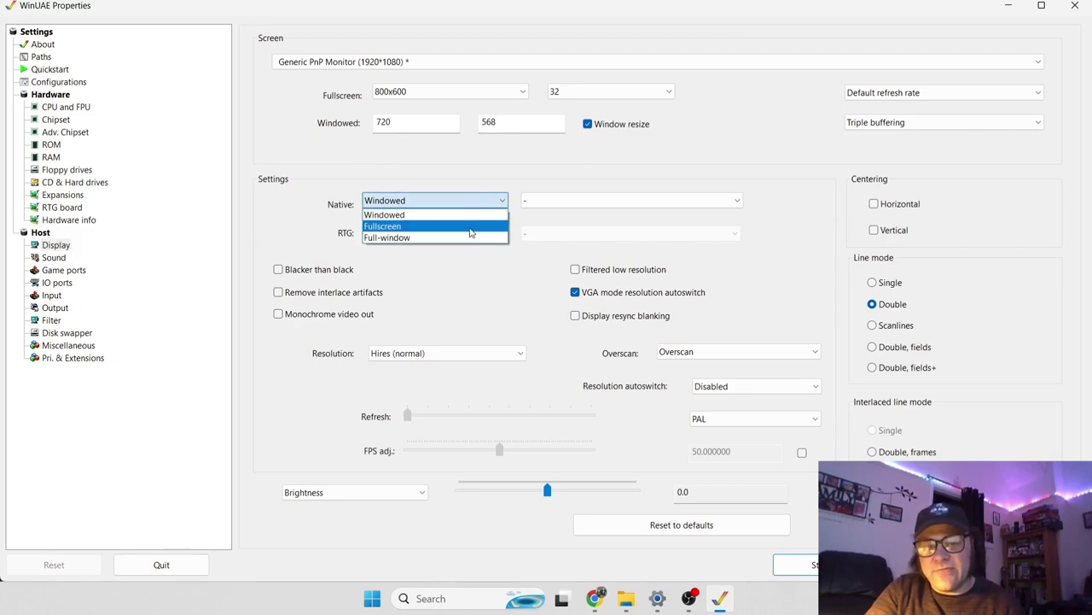
{"action": "left_click", "coordinate": [472, 222]}
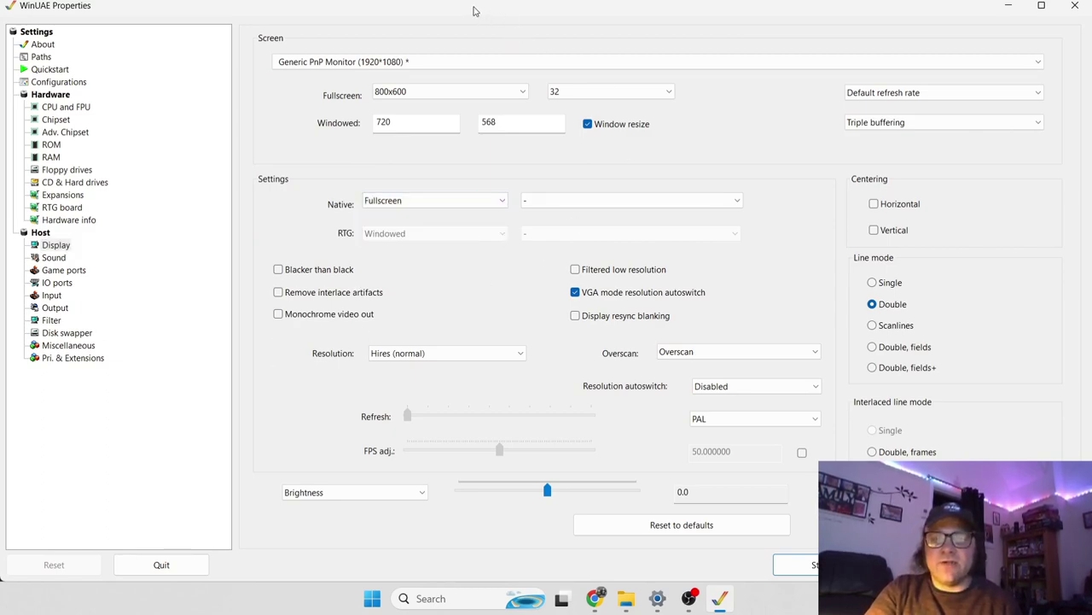
{"action": "left_click_drag", "start_coordinate": [475, 15], "coordinate": [811, 40]}
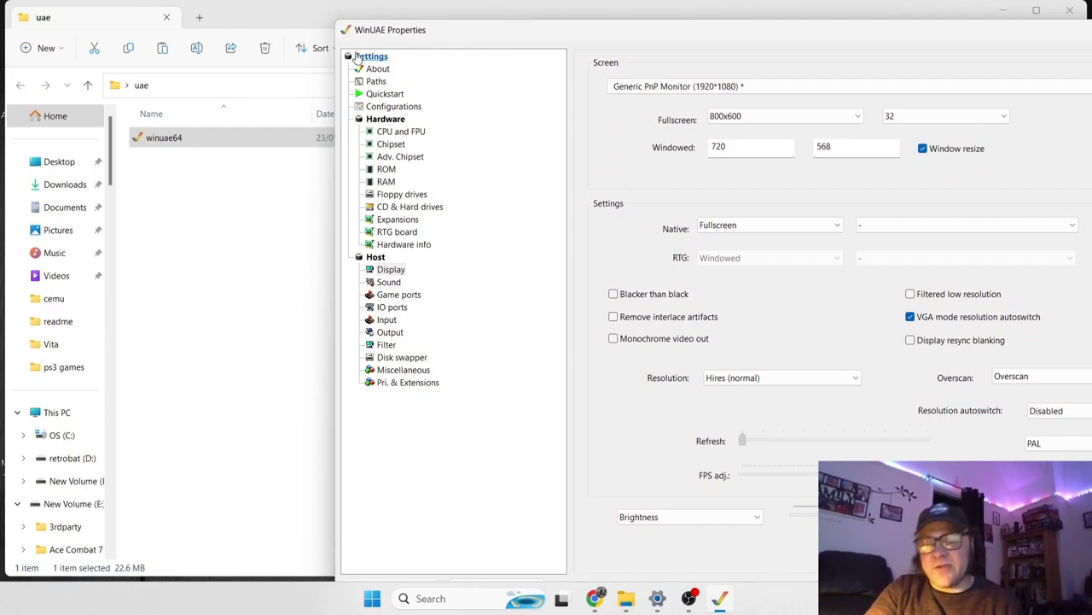
{"action": "left_click", "coordinate": [303, 23]}
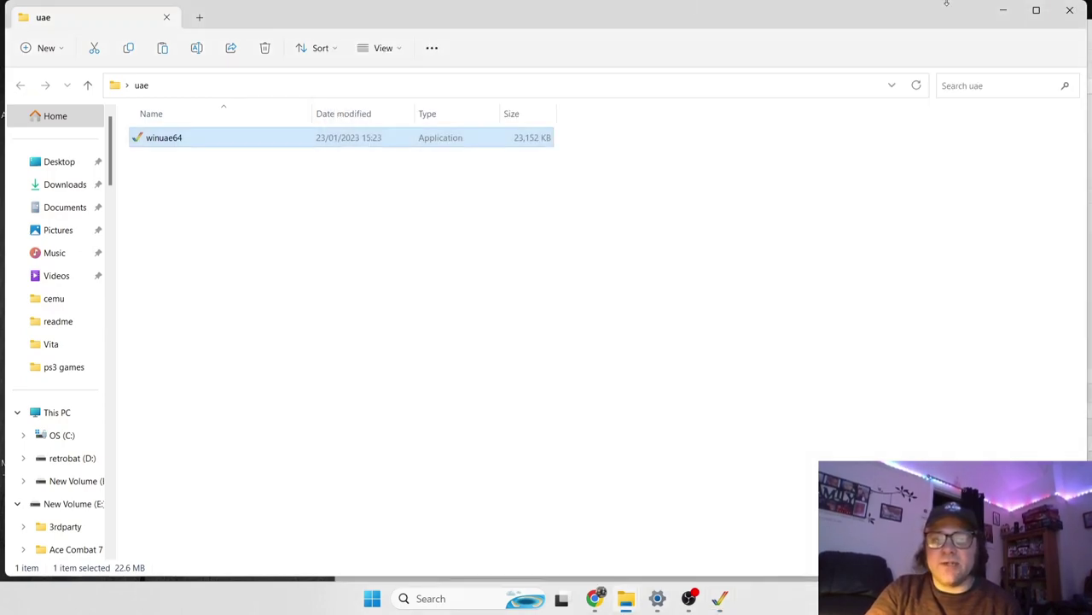
{"action": "left_click", "coordinate": [1072, 12]}
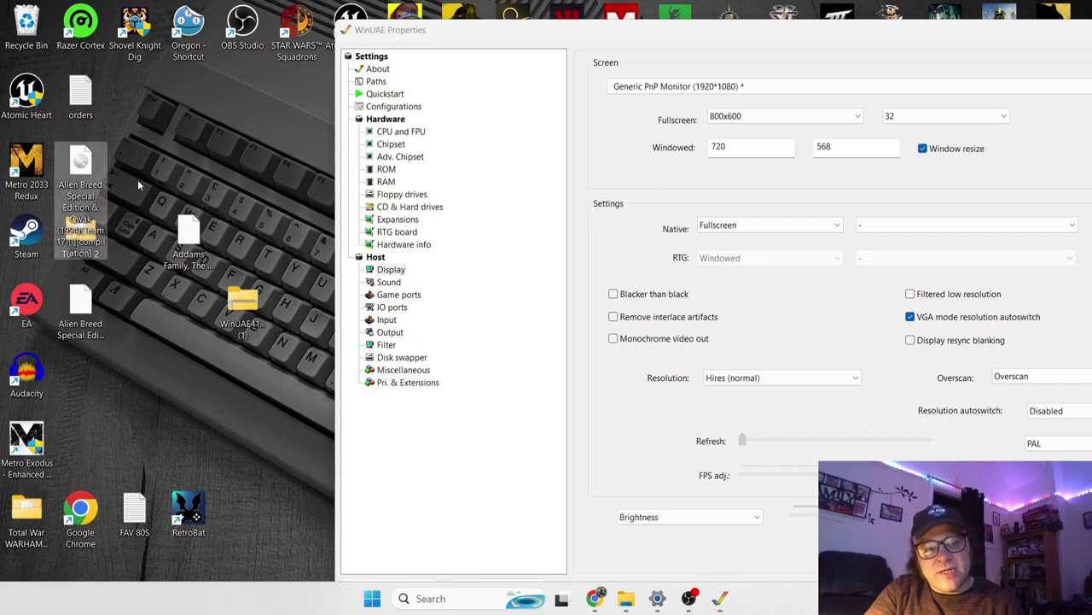
{"action": "left_click", "coordinate": [237, 301]}
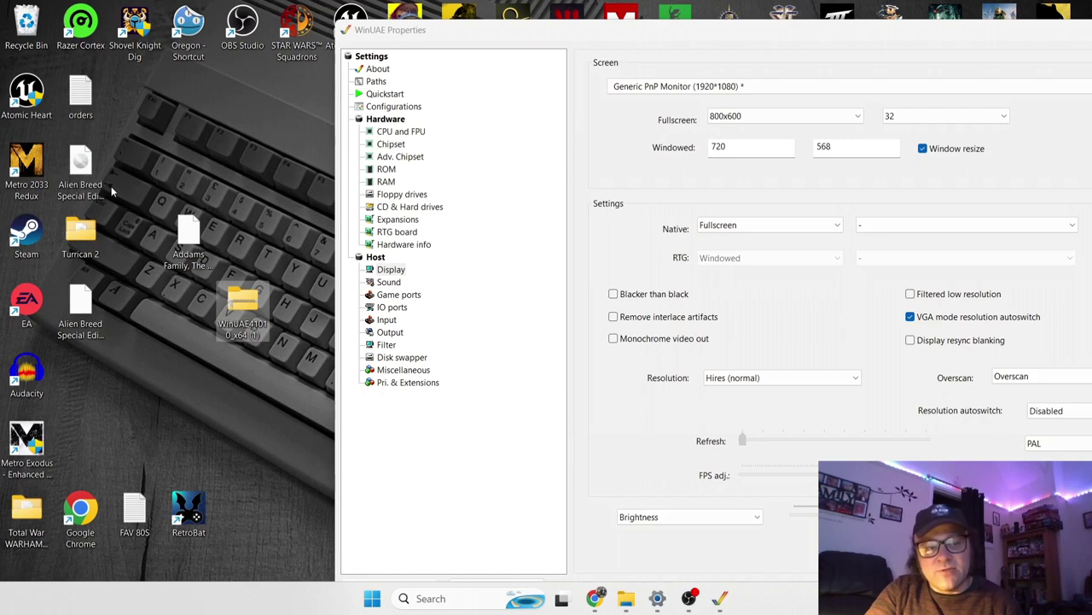
{"action": "double_click", "coordinate": [81, 243]}
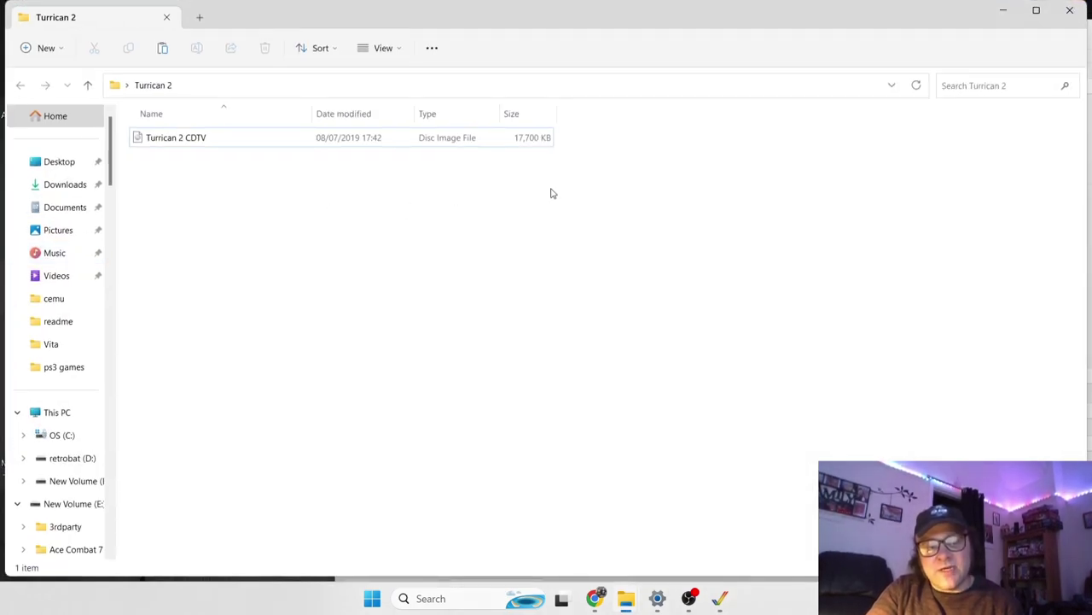
{"action": "left_click", "coordinate": [1071, 8]}
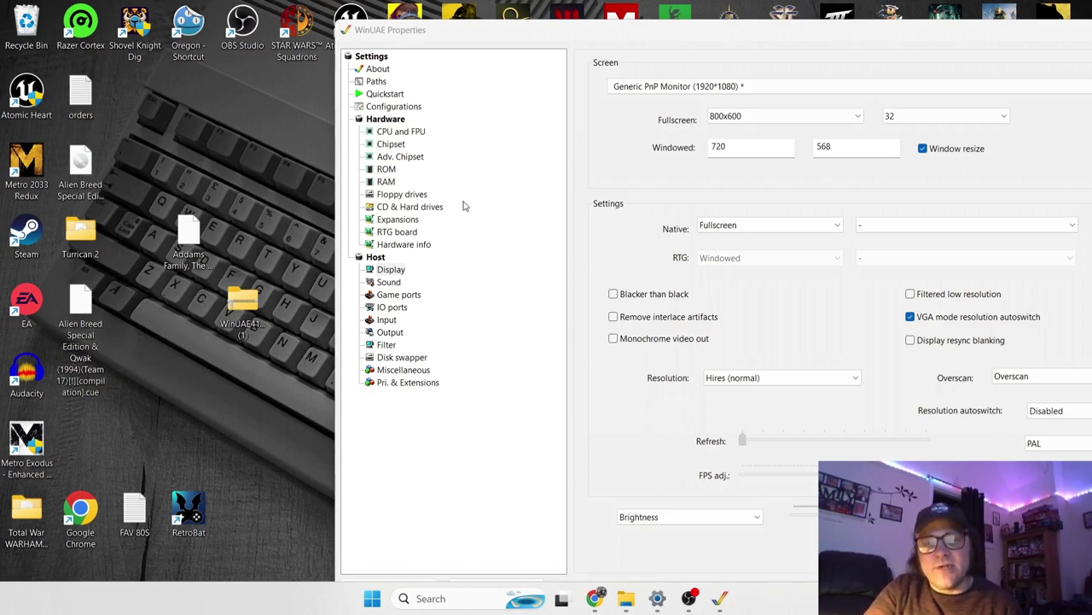
- Load the Alien Breed Special Edition & Qwak .cue image into the CD drive, then return to Quickstart
{"action": "left_click", "coordinate": [404, 209]}
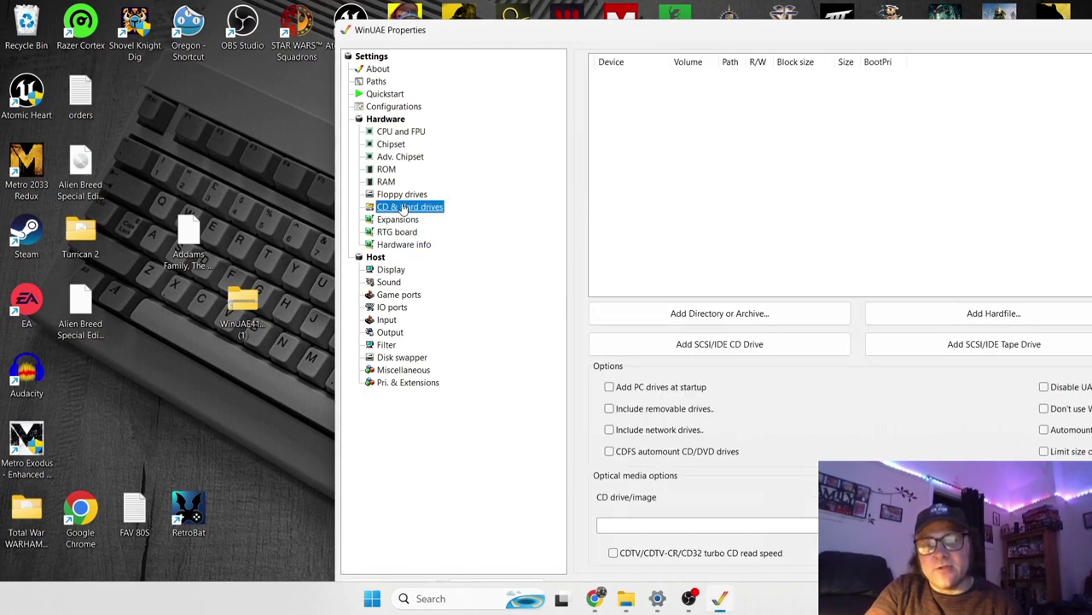
{"action": "double_click", "coordinate": [791, 36]}
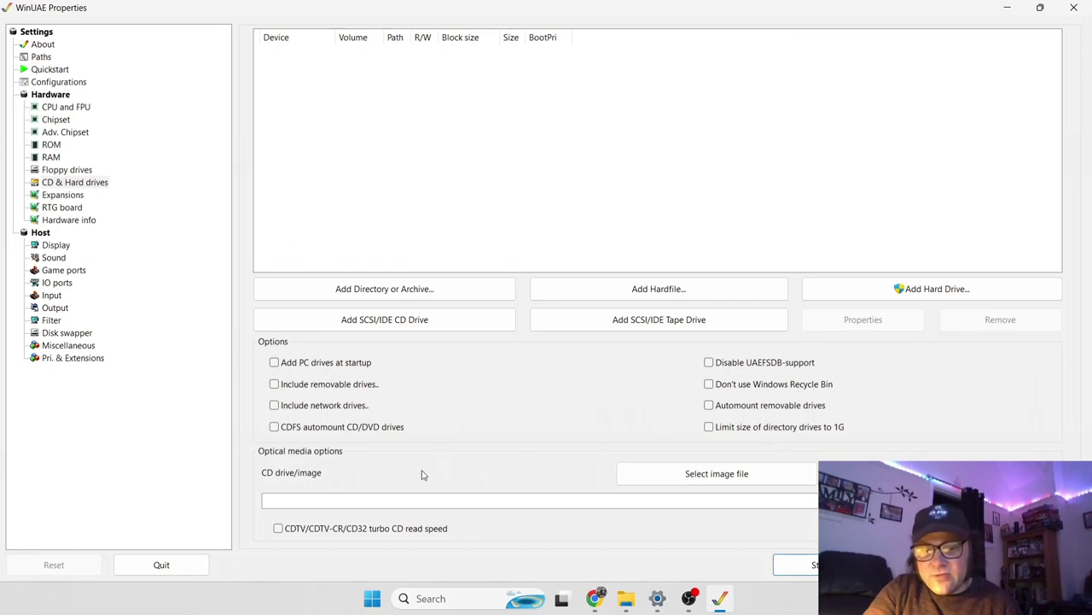
{"action": "left_click", "coordinate": [683, 479]}
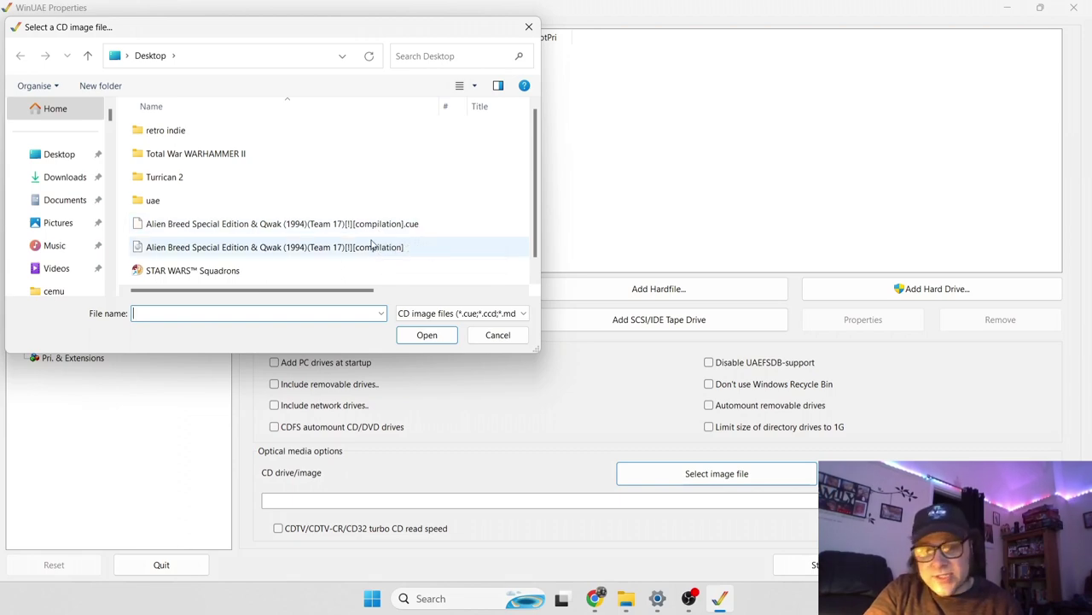
{"action": "double_click", "coordinate": [398, 227]}
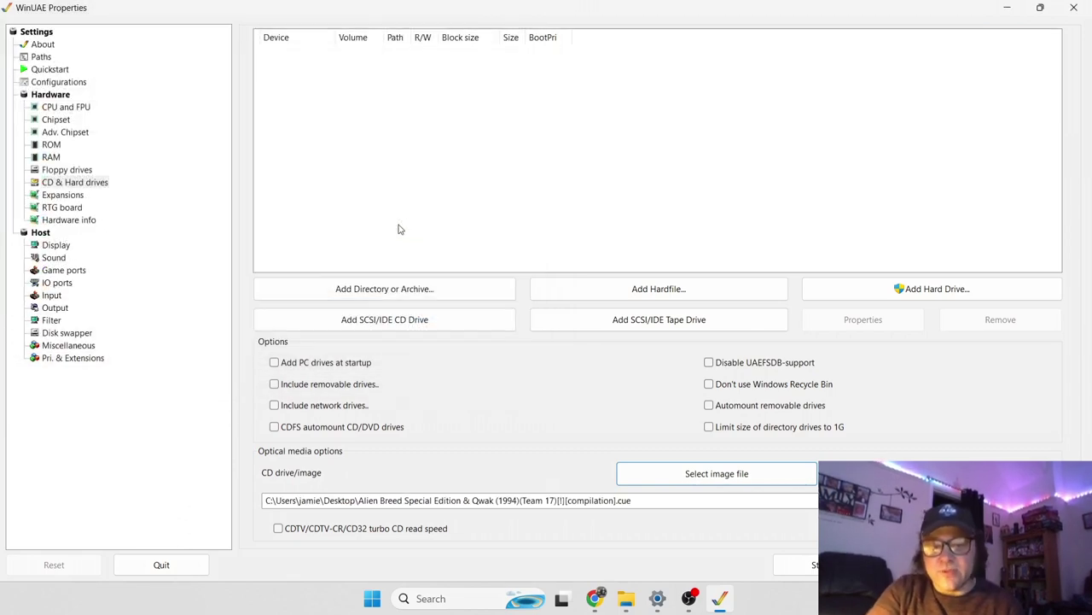
{"action": "left_click", "coordinate": [66, 70]}
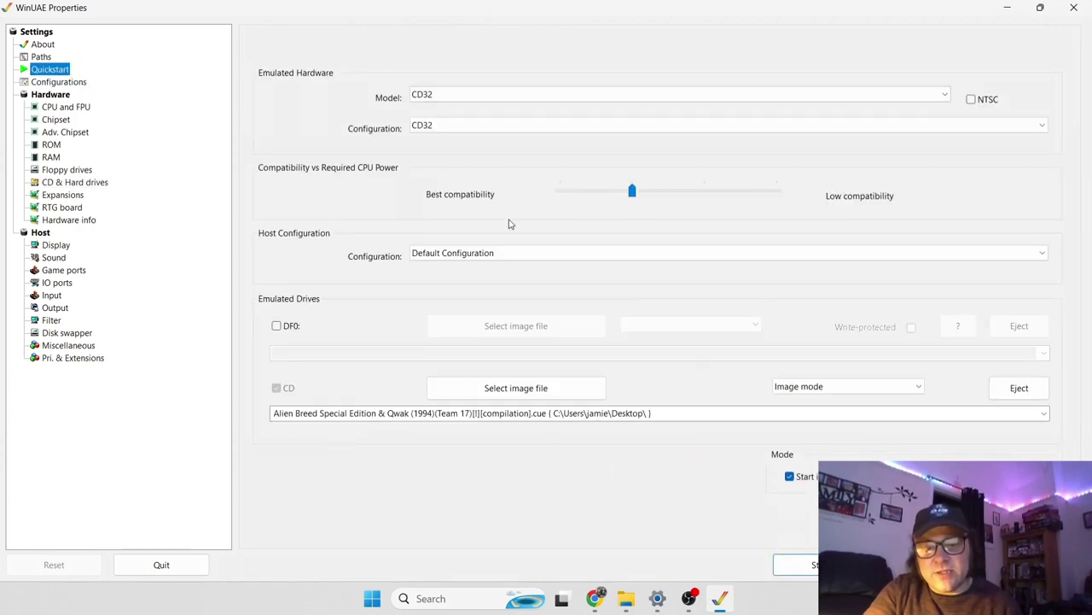
- View the Display settings before starting the CD32 emulation
{"action": "left_click", "coordinate": [56, 246]}
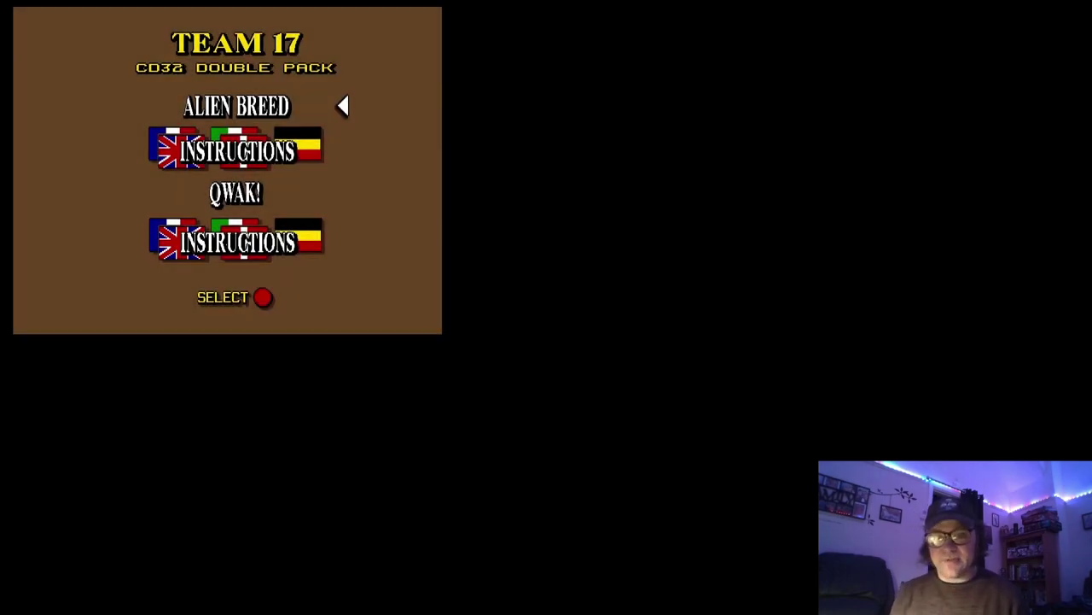
- Select Alien Breed in the Team 17 Double Pack menu and launch it
{"action": "key", "text": "Down"}
{"action": "key", "text": "Up"}
{"action": "key", "text": "Return"}
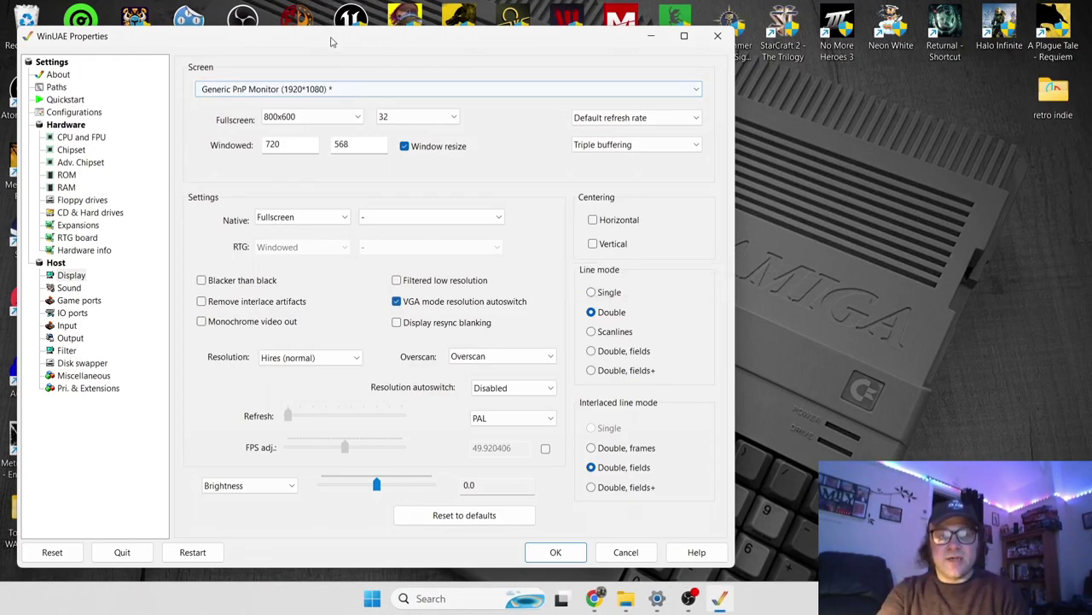
- Switch the Quickstart model to CDTV and eject the Alien Breed CD image
{"action": "left_click_drag", "start_coordinate": [330, 46], "coordinate": [680, 42]}
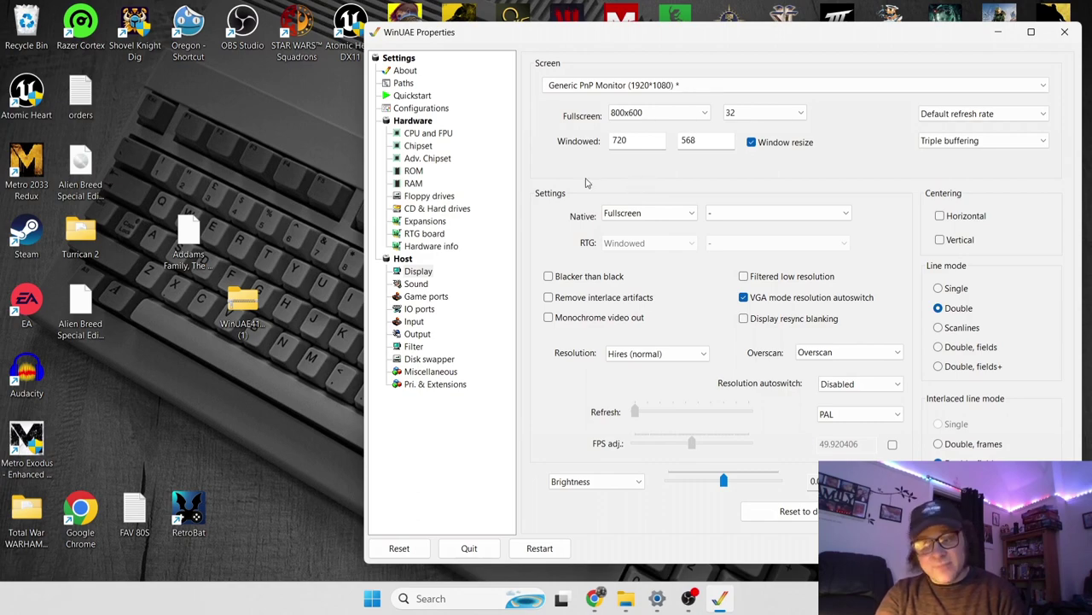
{"action": "left_click", "coordinate": [424, 98]}
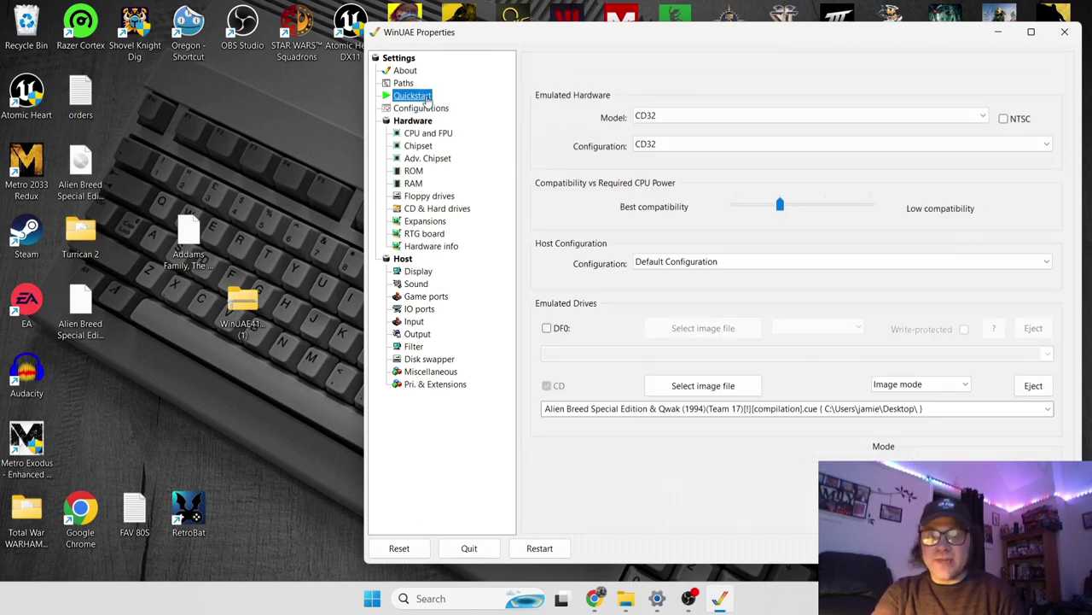
{"action": "left_click", "coordinate": [721, 120]}
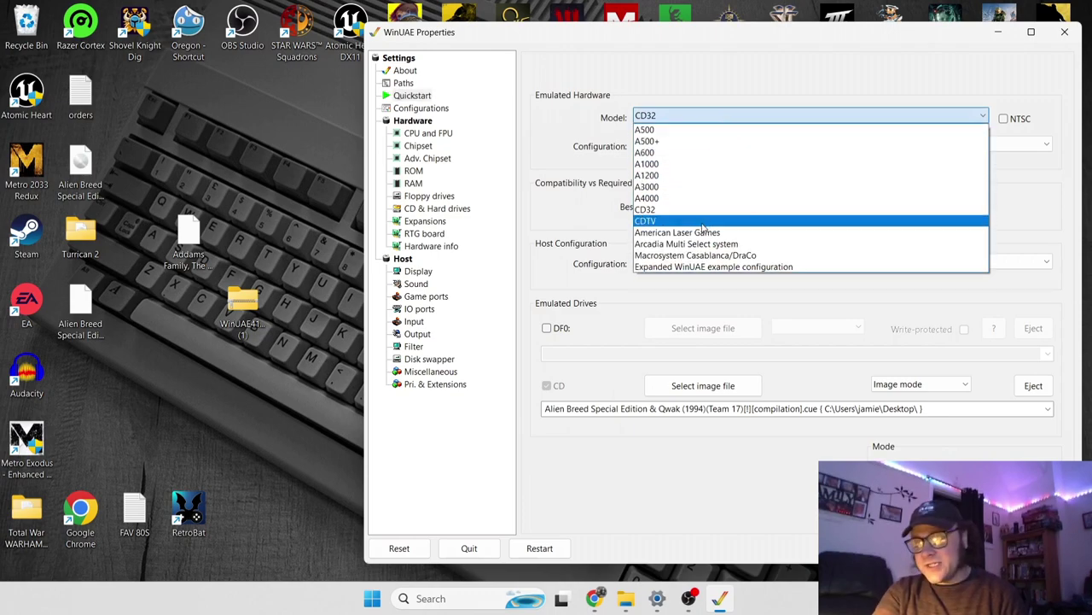
{"action": "left_click", "coordinate": [703, 224]}
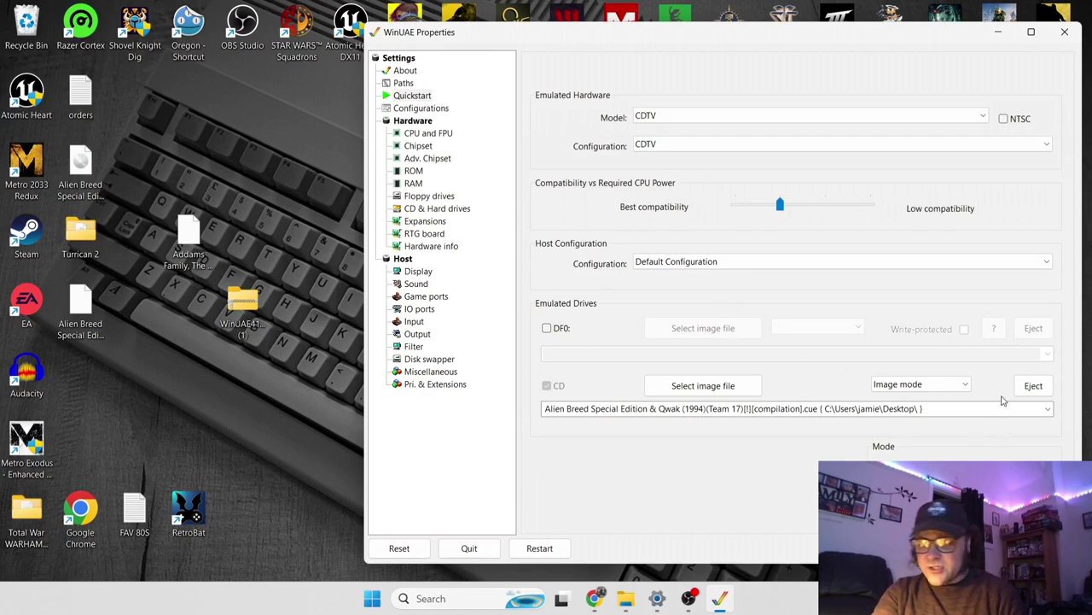
{"action": "left_click", "coordinate": [1035, 385]}
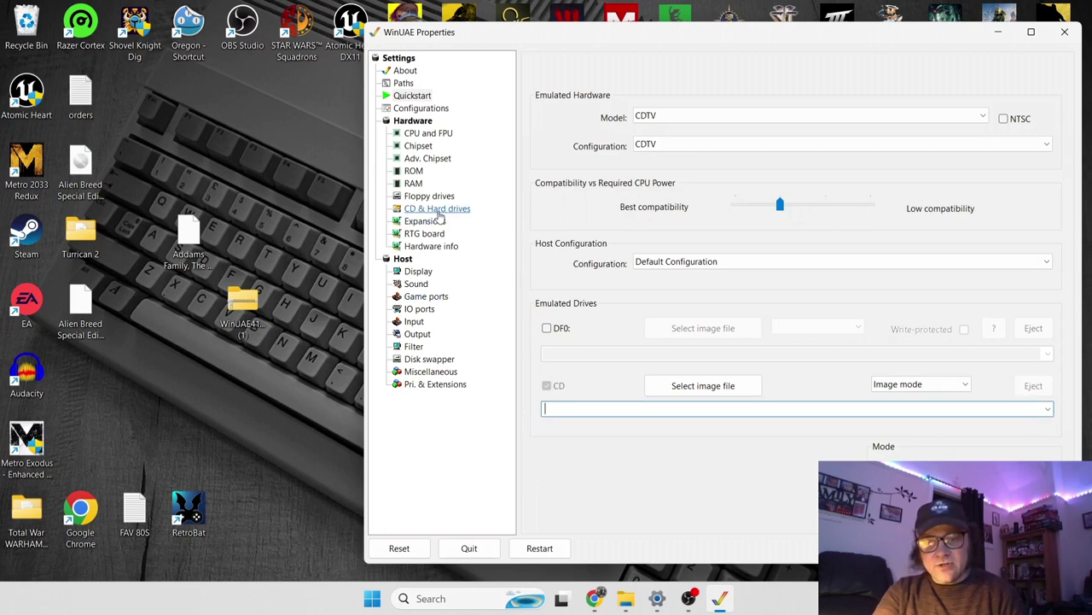
- Keep the fullscreen resolution at 800x600 in Display settings
{"action": "left_click", "coordinate": [421, 272]}
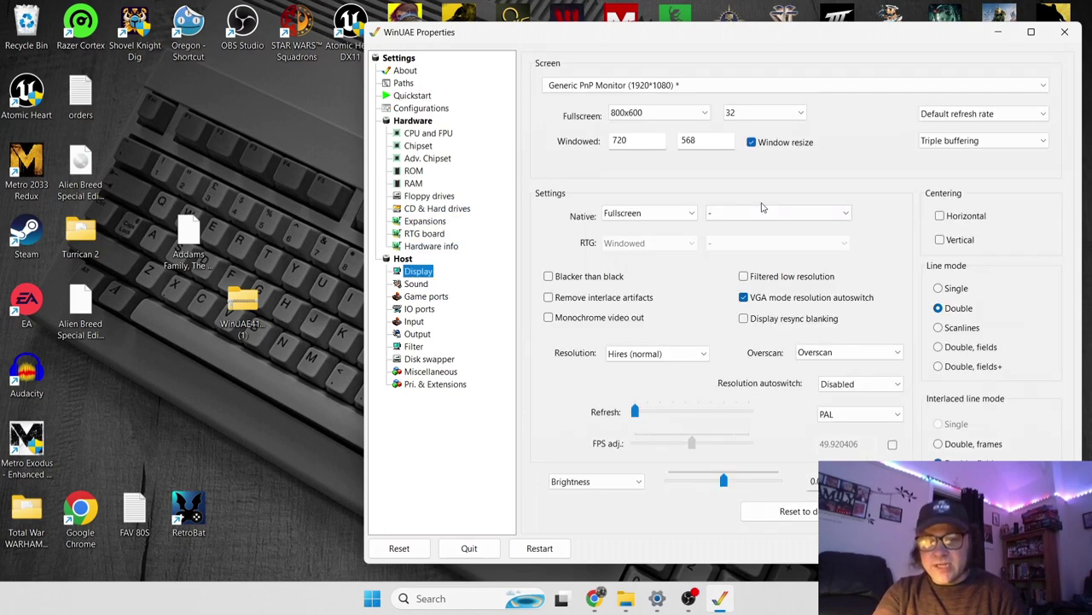
{"action": "left_click", "coordinate": [678, 117]}
{"action": "left_click", "coordinate": [677, 115]}
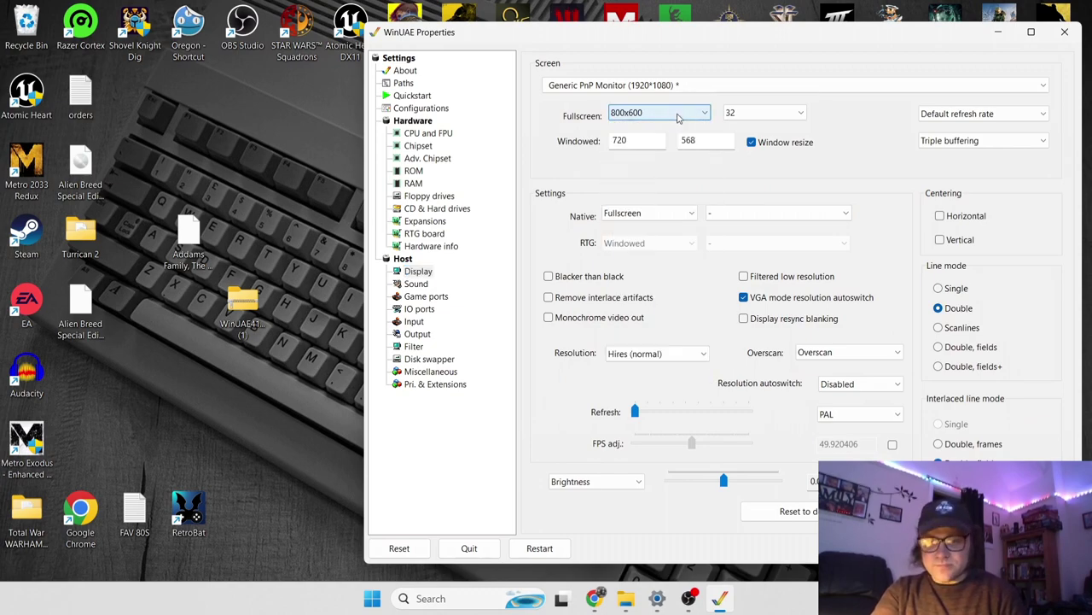
- Load the Turrican 2 CDTV disc image from the Turrican 2 folder as the CD
{"action": "left_click", "coordinate": [439, 209]}
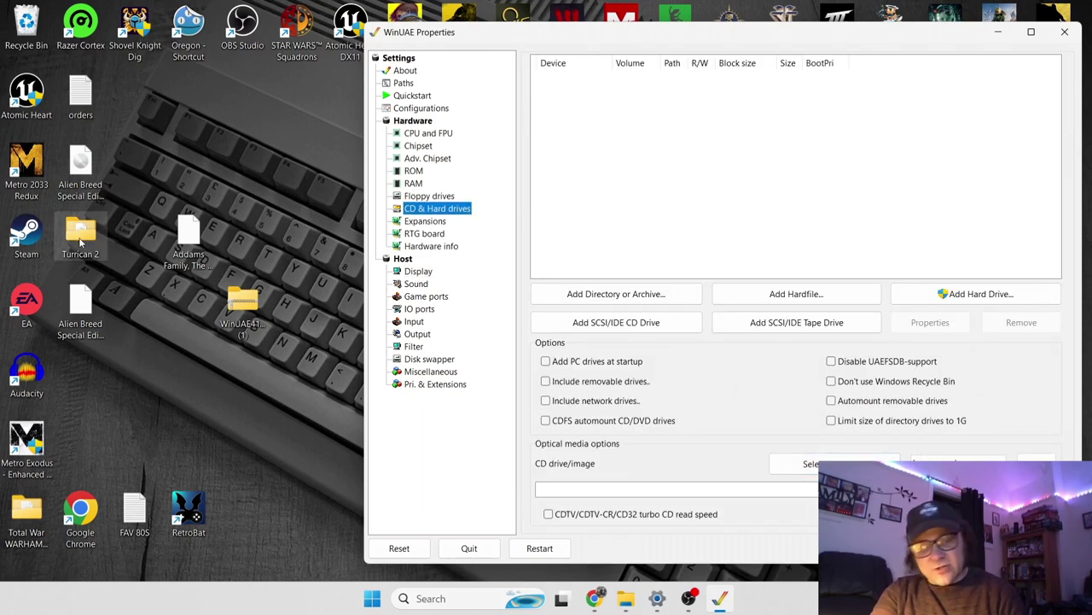
{"action": "left_click", "coordinate": [80, 243]}
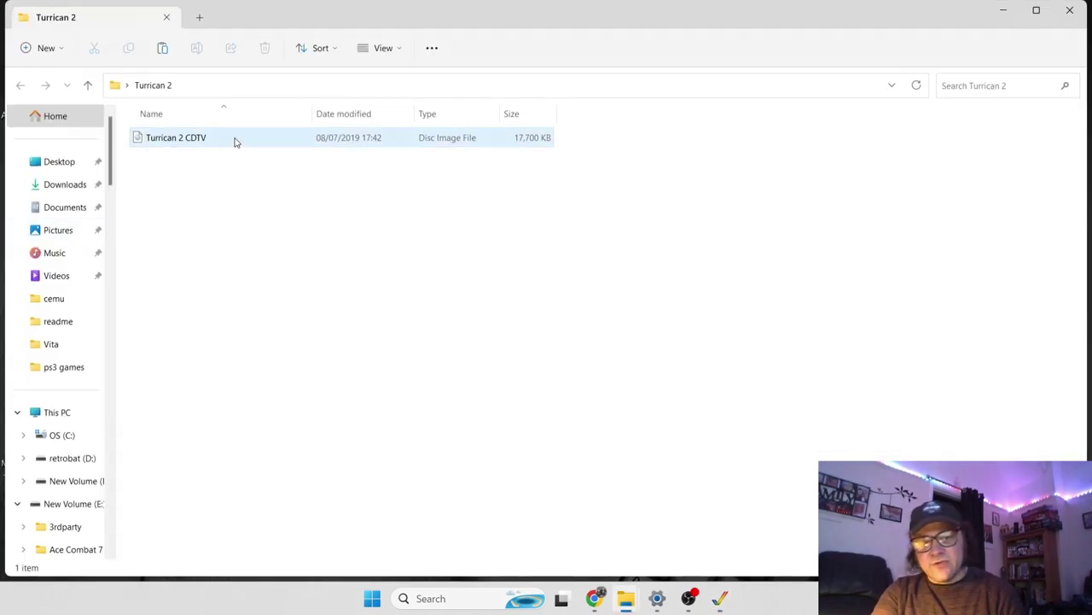
{"action": "left_click", "coordinate": [1072, 11]}
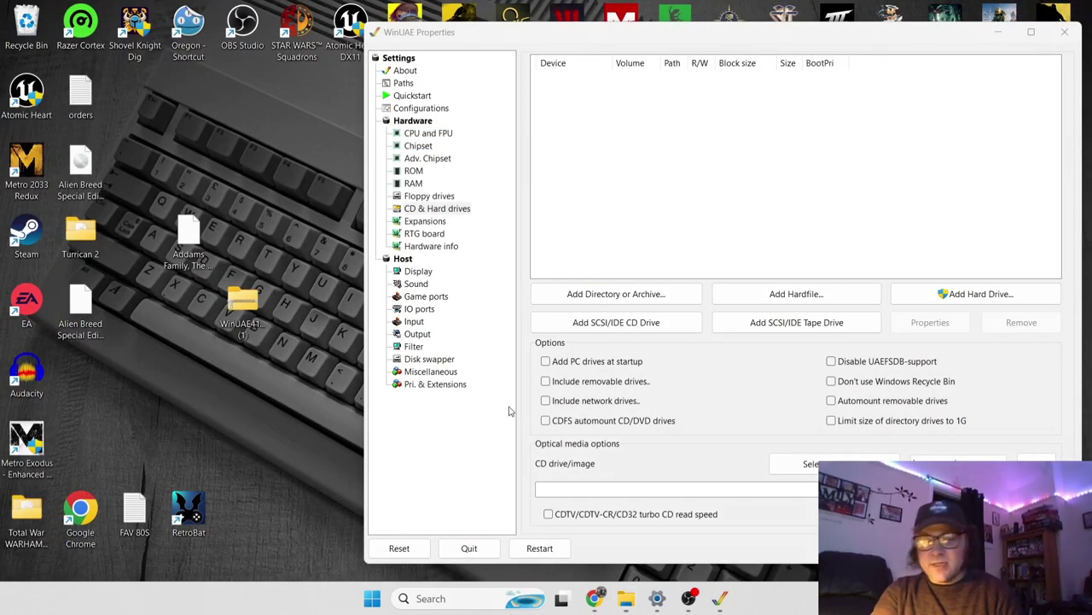
{"action": "left_click", "coordinate": [840, 464]}
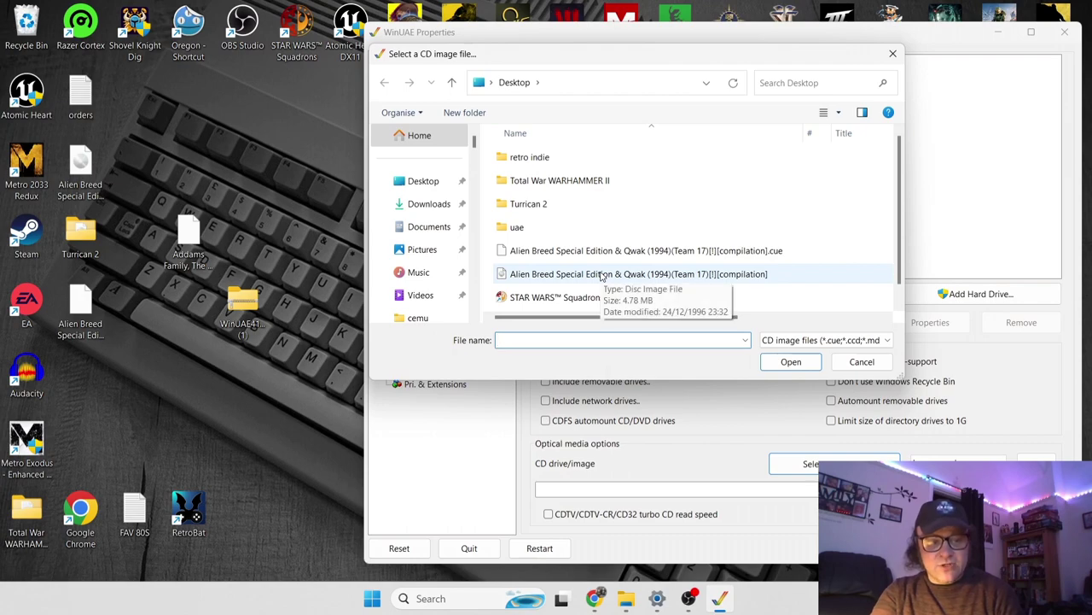
{"action": "double_click", "coordinate": [522, 205]}
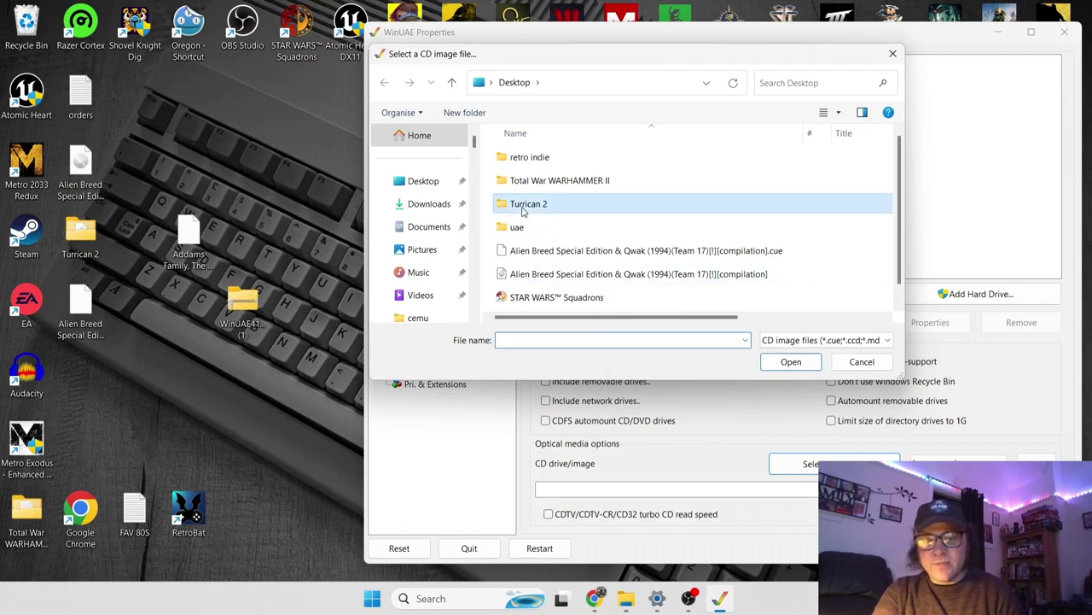
{"action": "double_click", "coordinate": [546, 157]}
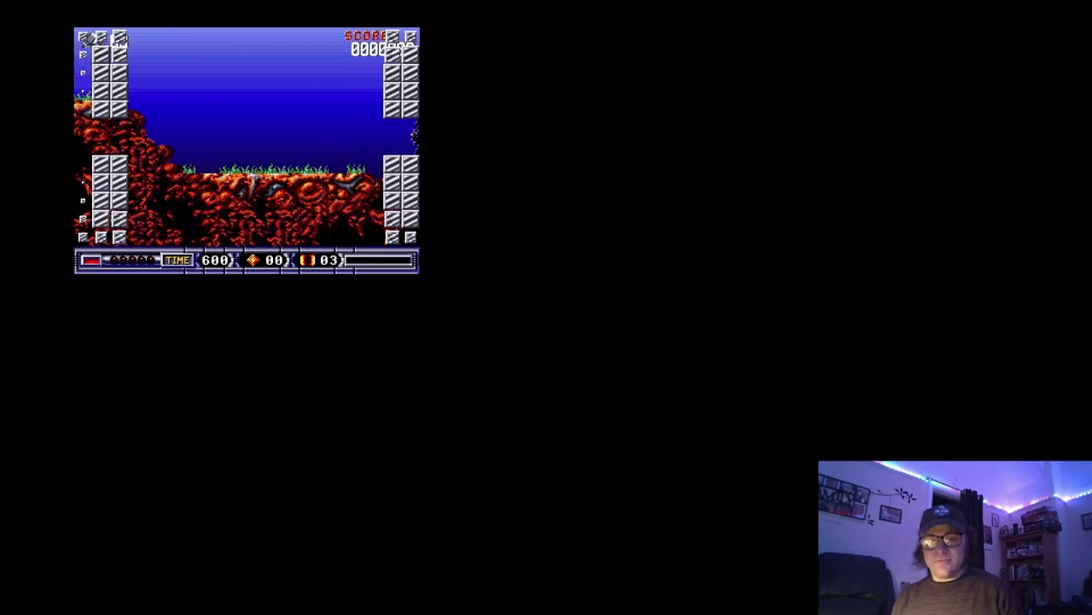
- Play the opening of Turrican 2, jumping and shooting enemies to collect gems
{"action": "key", "text": "Right"}
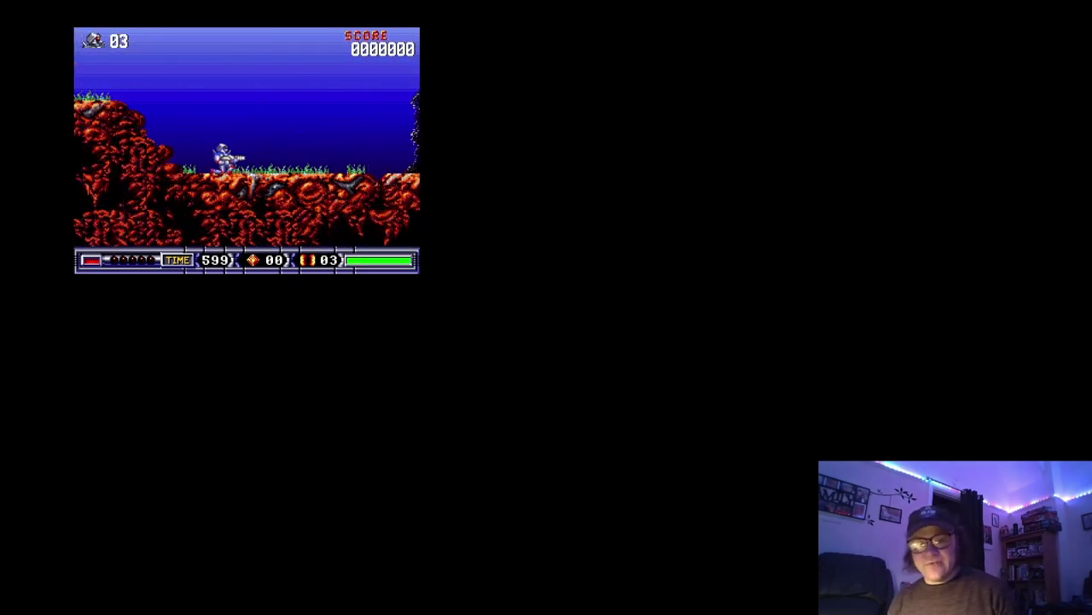
{"action": "key", "text": "Up"}
{"action": "key", "text": "Right"}
{"action": "key", "text": "ctrl"}
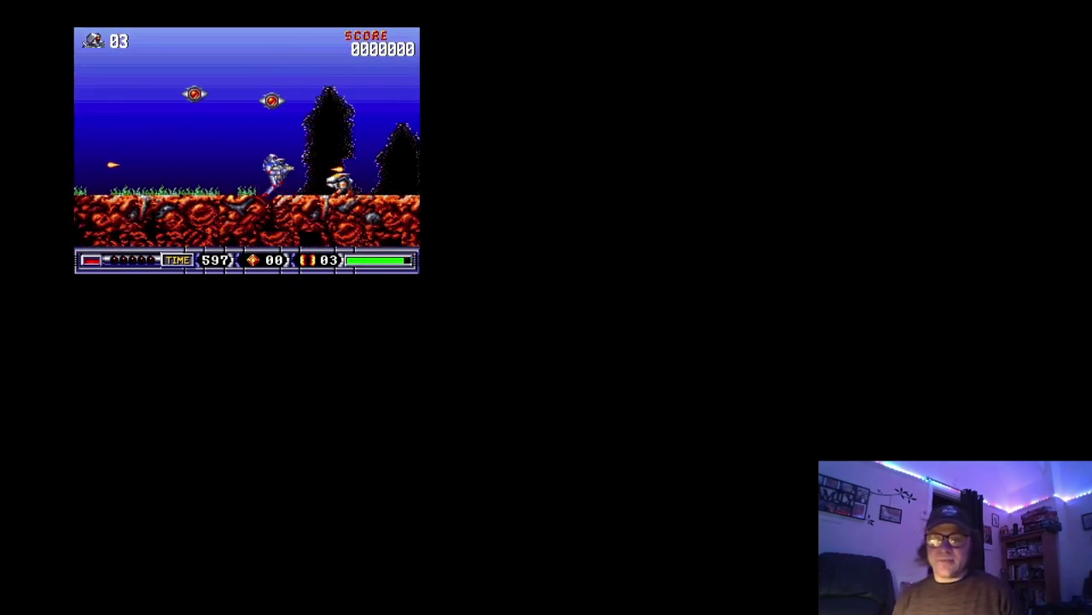
{"action": "key", "text": "Right"}
{"action": "key", "text": "Up"}
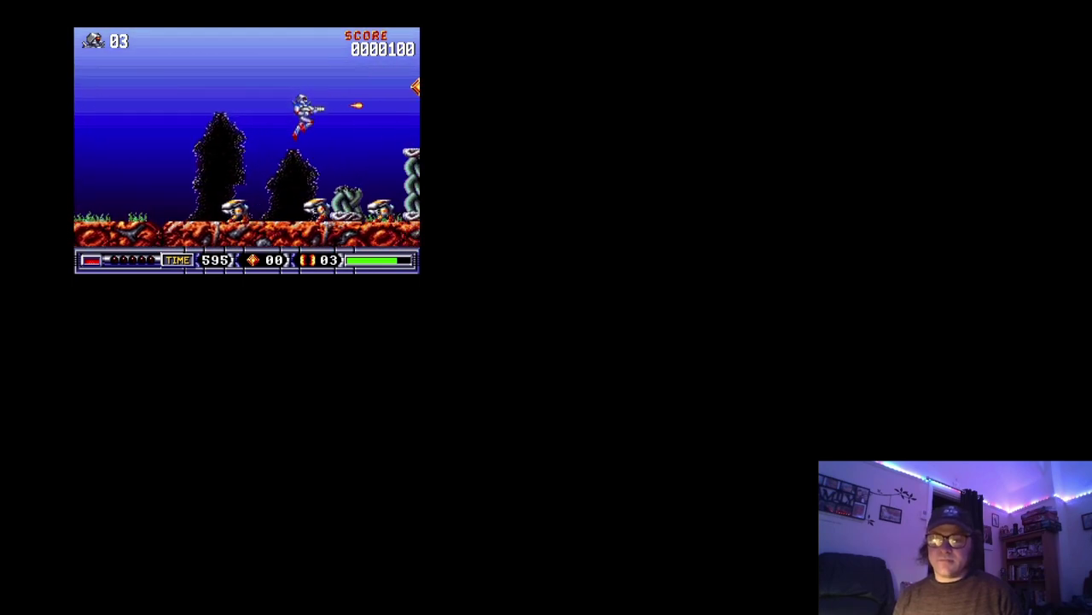
{"action": "key", "text": "ctrl"}
{"action": "key", "text": "Up"}
{"action": "key", "text": "Right"}
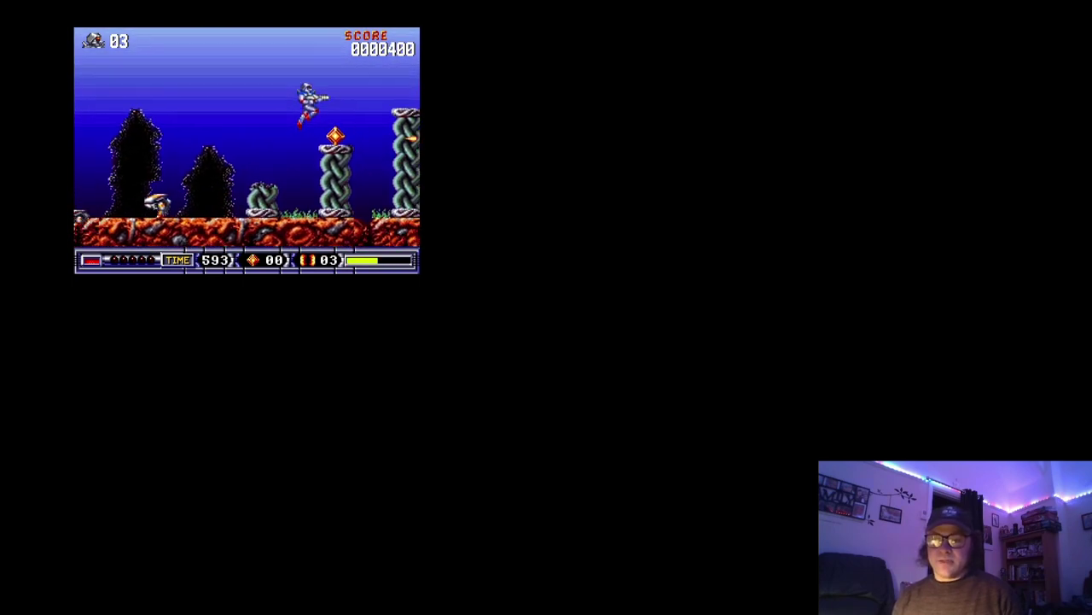
{"action": "key", "text": "Right"}
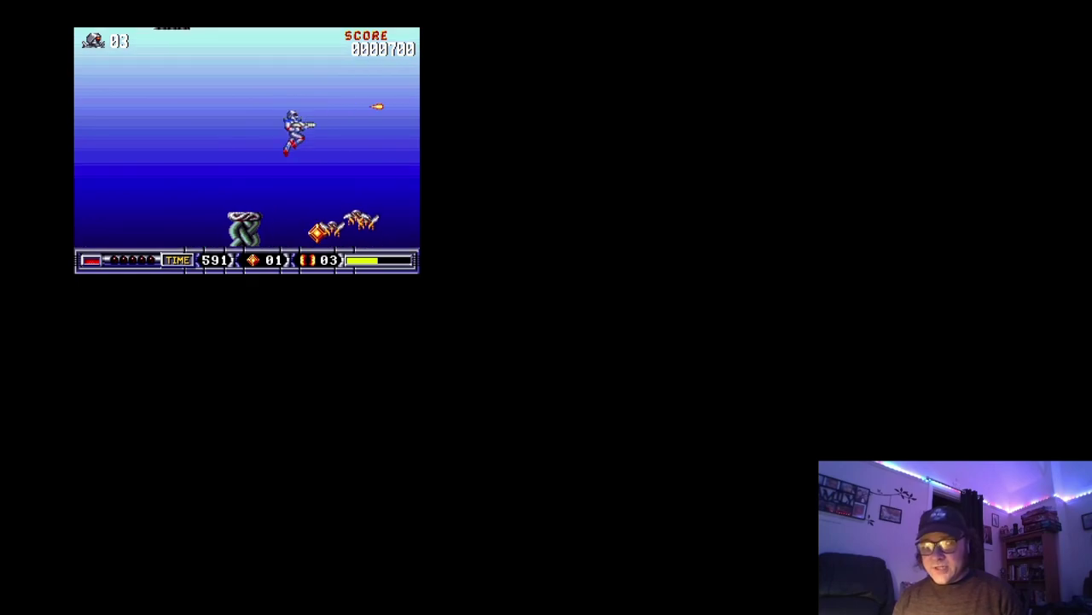
{"action": "key", "text": "ctrl"}
- Run right up the rocky hill and past the waterfall firing, then exit with F12
{"action": "key", "text": "Right"}
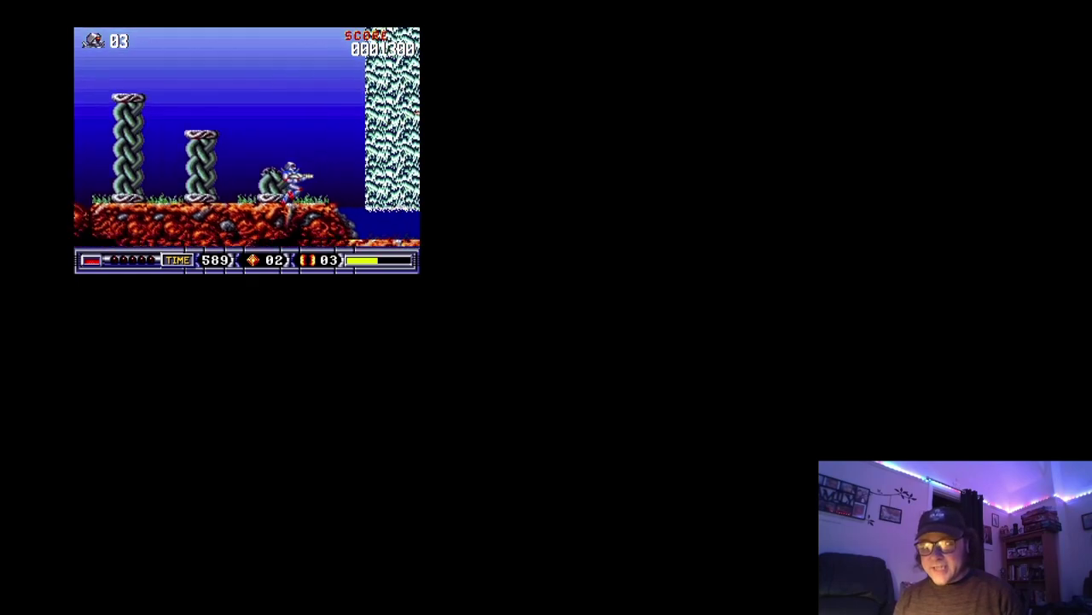
{"action": "key", "text": "Right"}
{"action": "key", "text": "Up"}
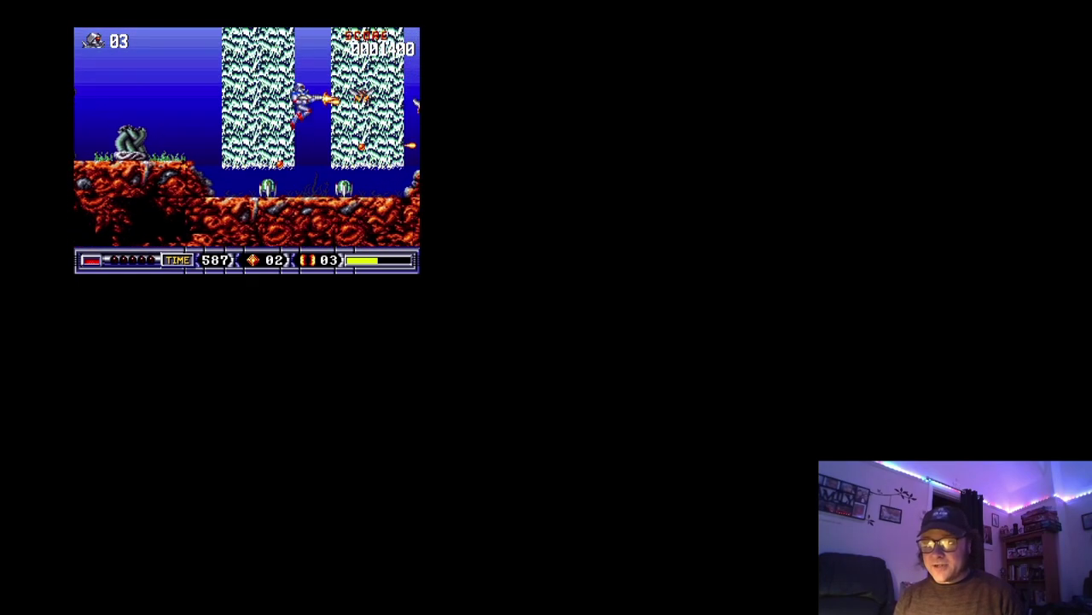
{"action": "key", "text": "Right"}
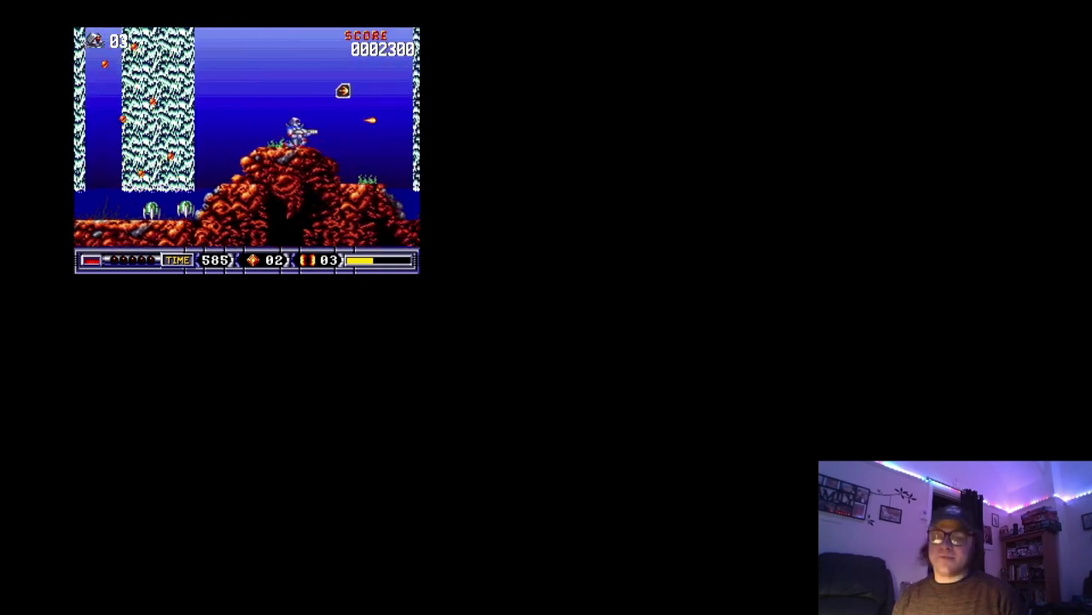
{"action": "key", "text": "ctrl"}
{"action": "key", "text": "Right"}
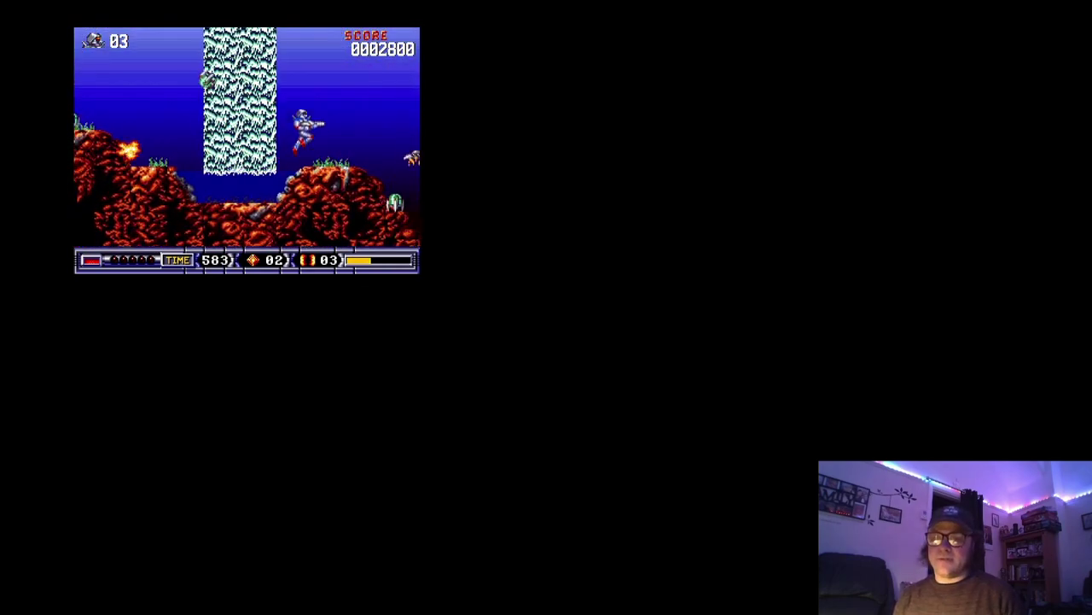
{"action": "key", "text": "ctrl"}
{"action": "key", "text": "Right"}
{"action": "key", "text": "ctrl"}
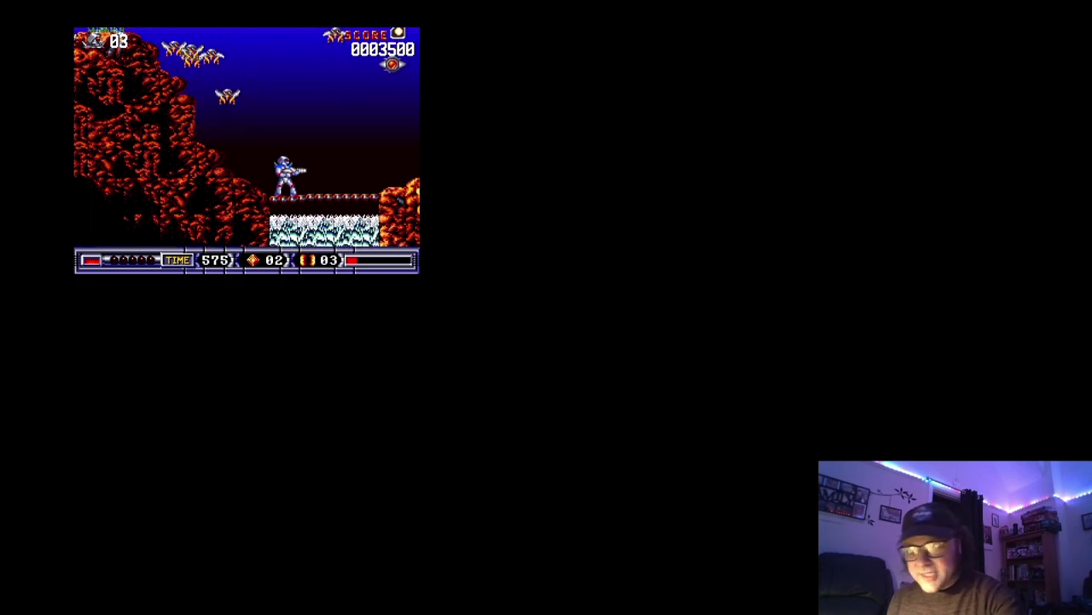
{"action": "key", "text": "F12"}
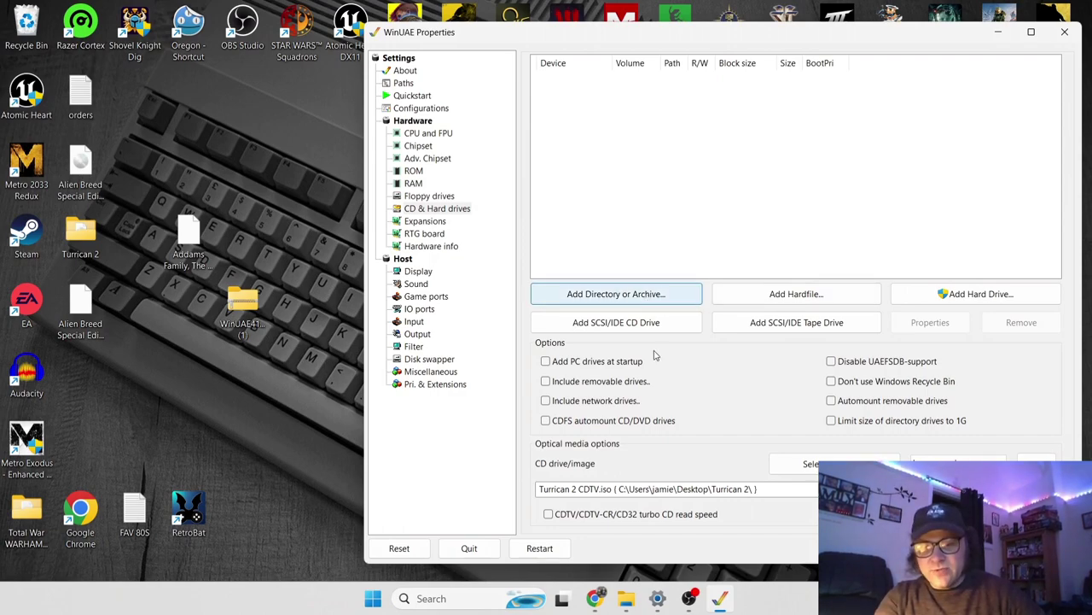
{"action": "mouse_move", "coordinate": [599, 597]}
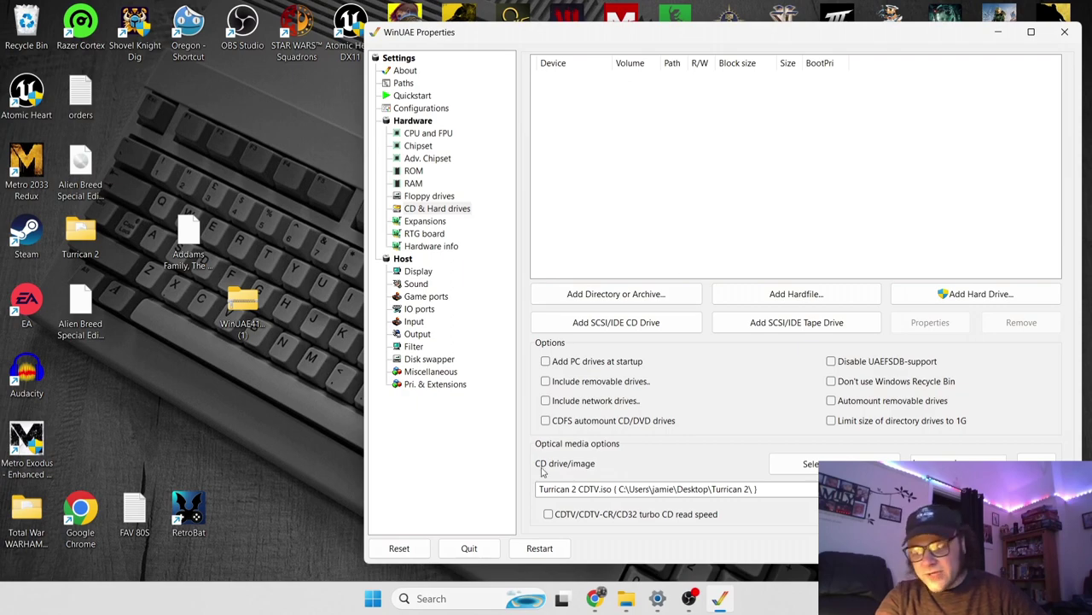
- Bring Chrome up maximized on Indie Retro News and dismiss the cookie notice
{"action": "left_click", "coordinate": [596, 601]}
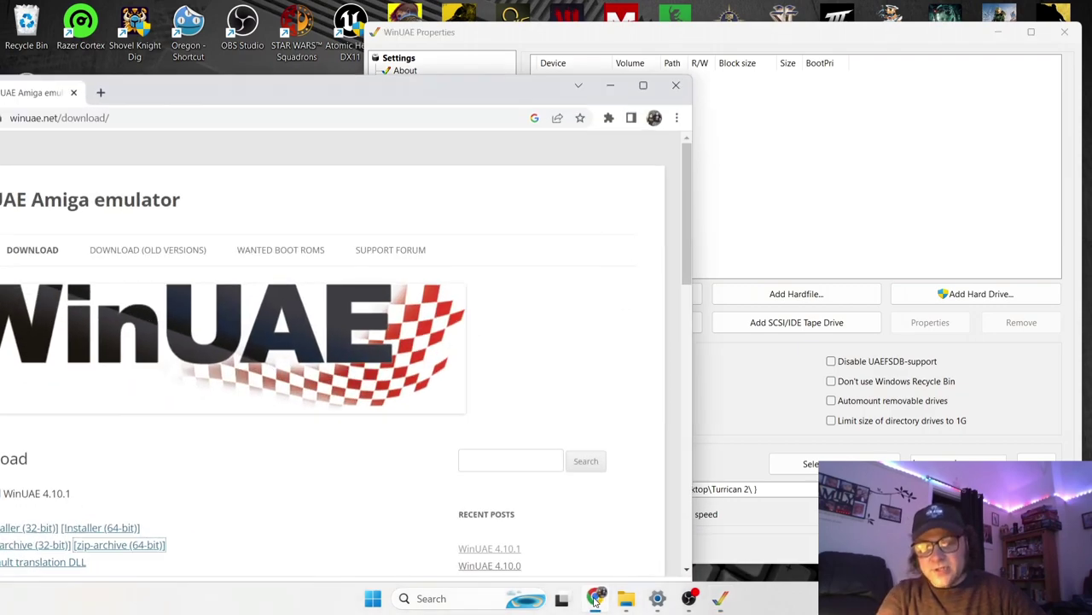
{"action": "left_click", "coordinate": [643, 89]}
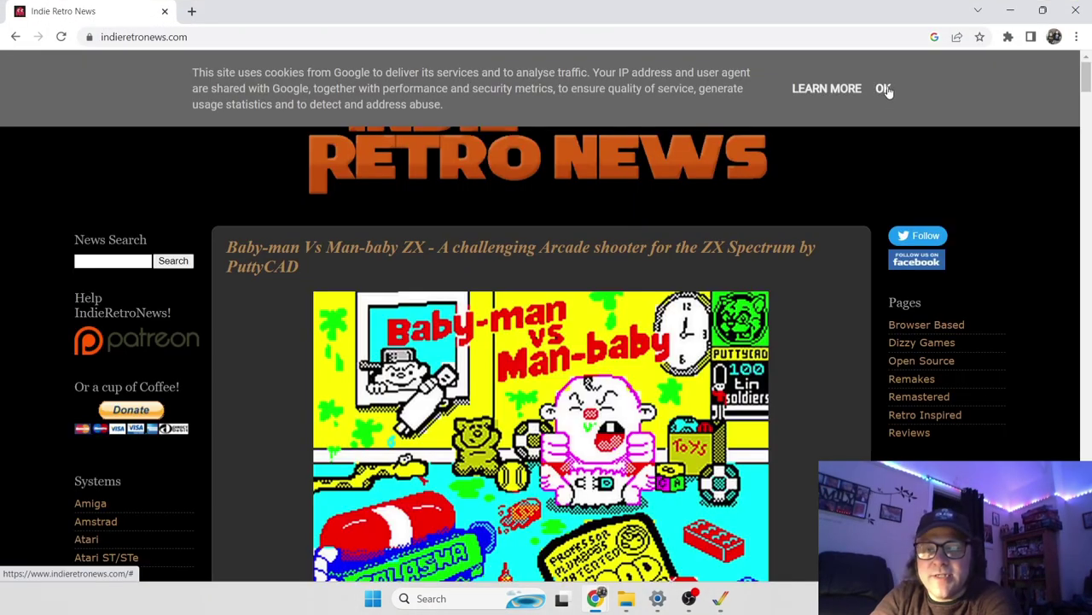
{"action": "left_click", "coordinate": [884, 89]}
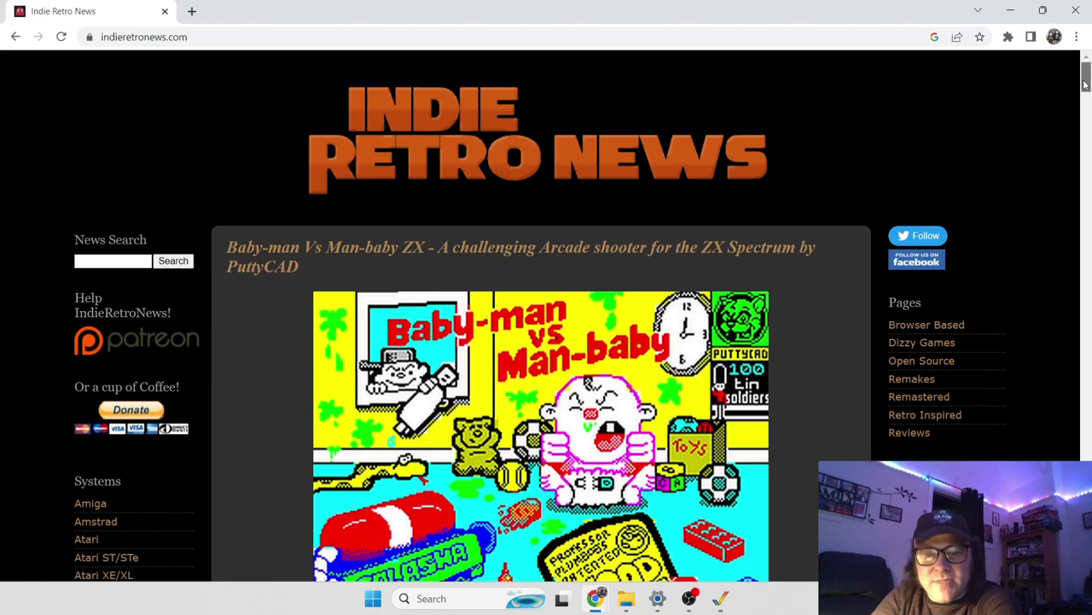
{"action": "left_click_drag", "start_coordinate": [1080, 84], "coordinate": [1085, 99]}
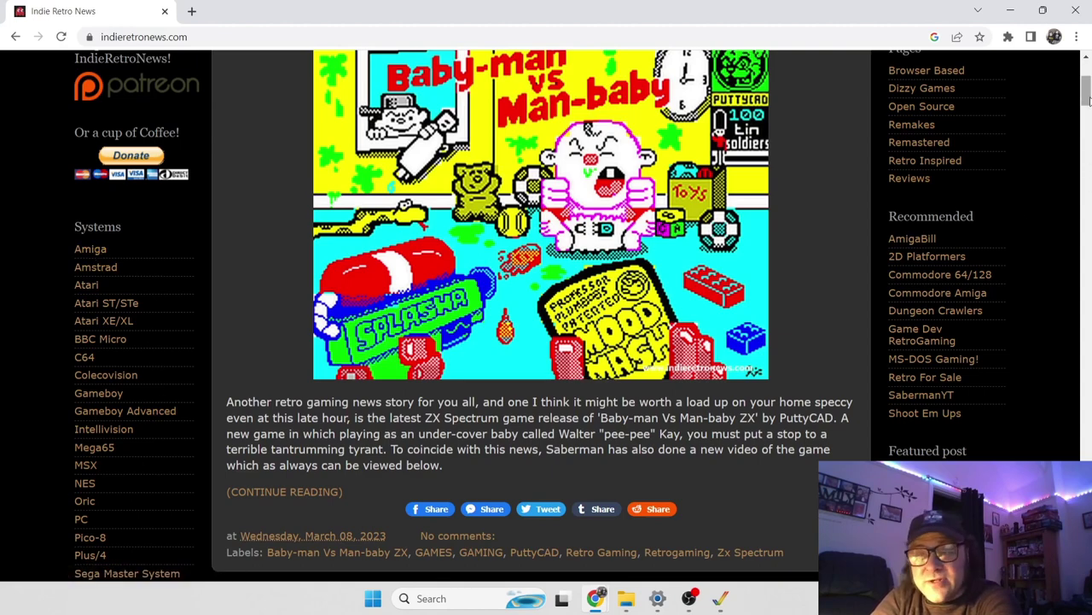
{"action": "scroll", "coordinate": [1089, 103], "scroll_direction": "down", "scroll_amount": 3}
{"action": "scroll", "coordinate": [1087, 103], "scroll_direction": "up", "scroll_amount": 1}
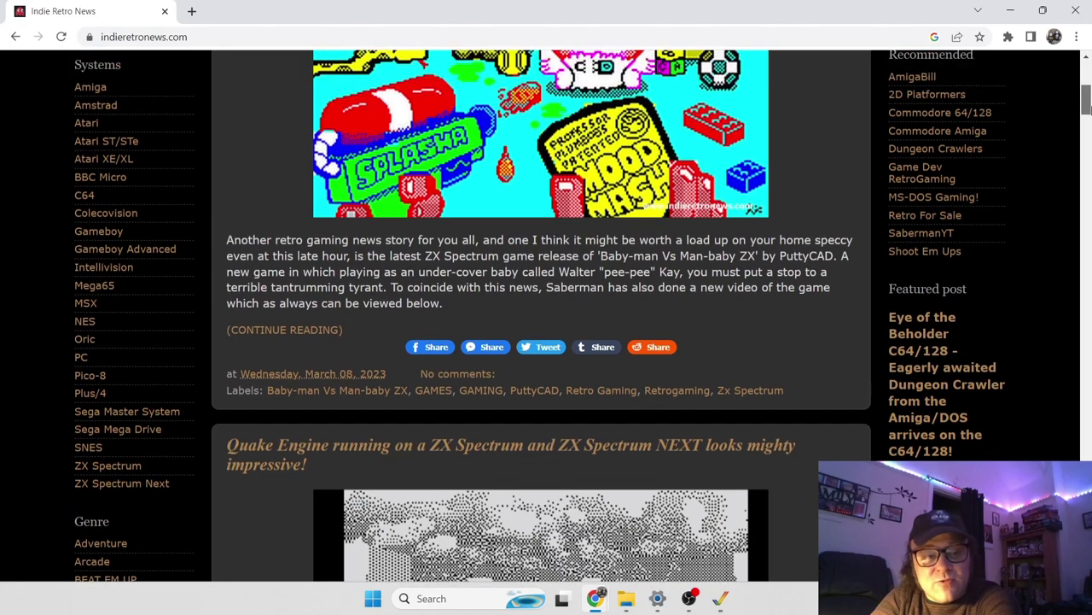
{"action": "scroll", "coordinate": [1086, 102], "scroll_direction": "up", "scroll_amount": 3}
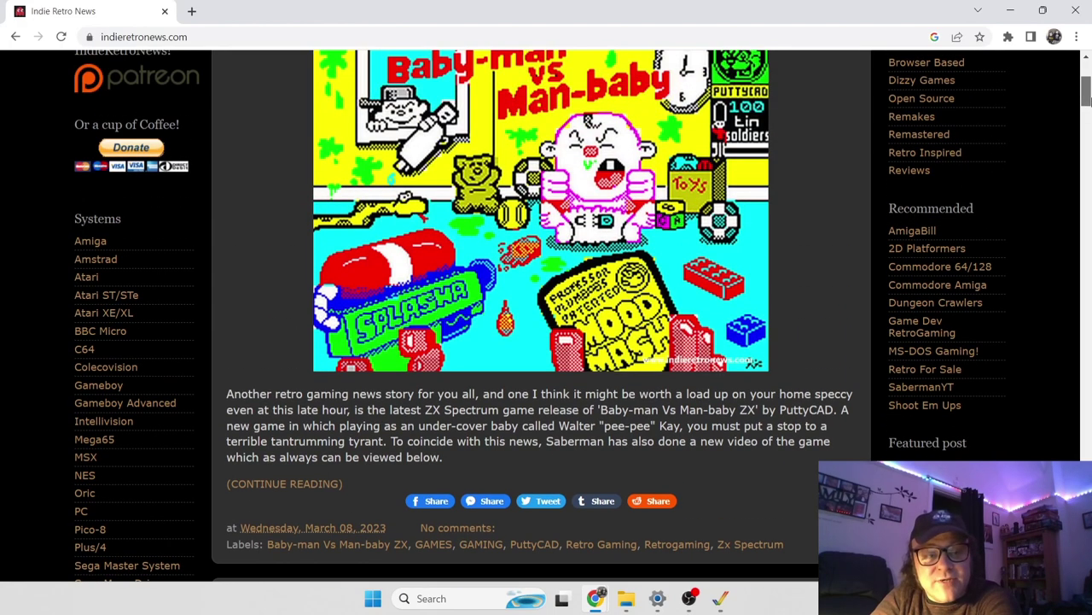
- Show the Amiga-labelled posts and scroll through them
{"action": "left_click", "coordinate": [97, 241]}
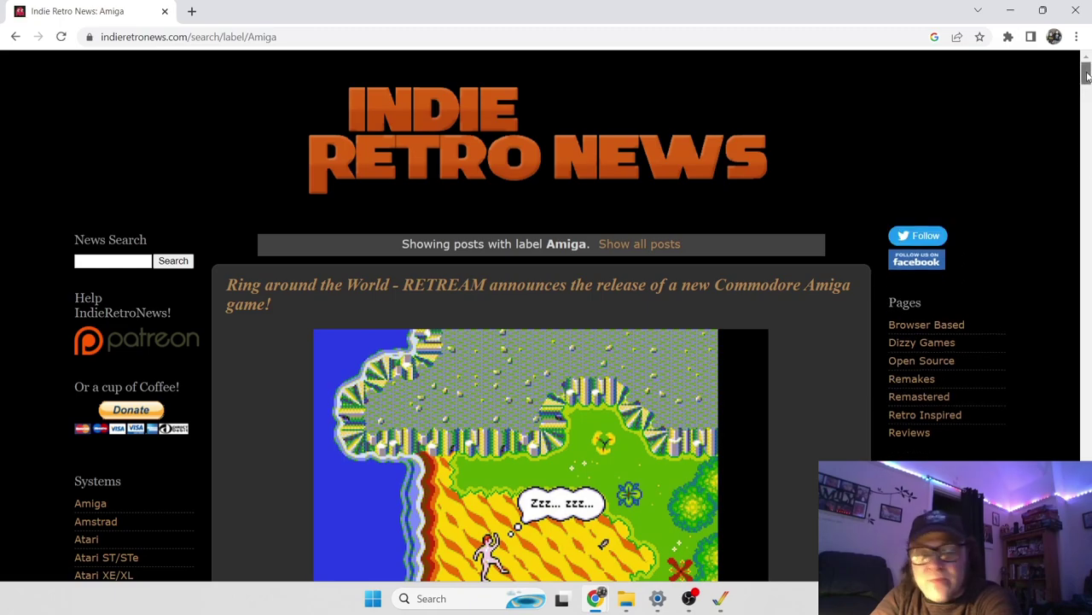
{"action": "left_click_drag", "start_coordinate": [1086, 75], "coordinate": [1086, 109]}
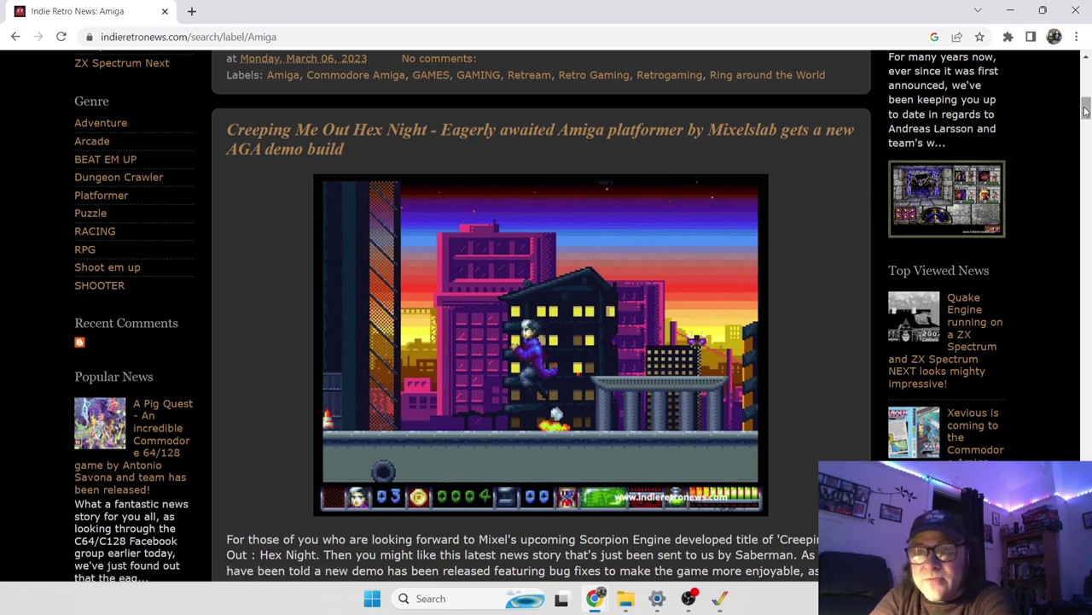
{"action": "left_click_drag", "start_coordinate": [1087, 111], "coordinate": [1086, 160]}
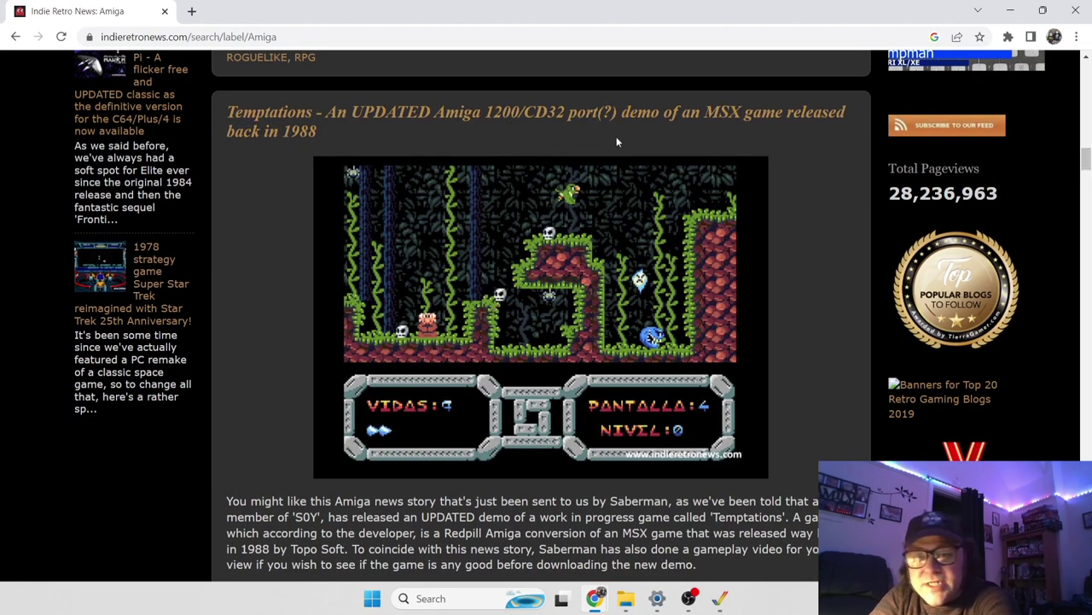
{"action": "left_click_drag", "start_coordinate": [1087, 160], "coordinate": [1086, 74]}
- Go to Google and search for 'psytronik'
{"action": "left_click", "coordinate": [513, 37]}
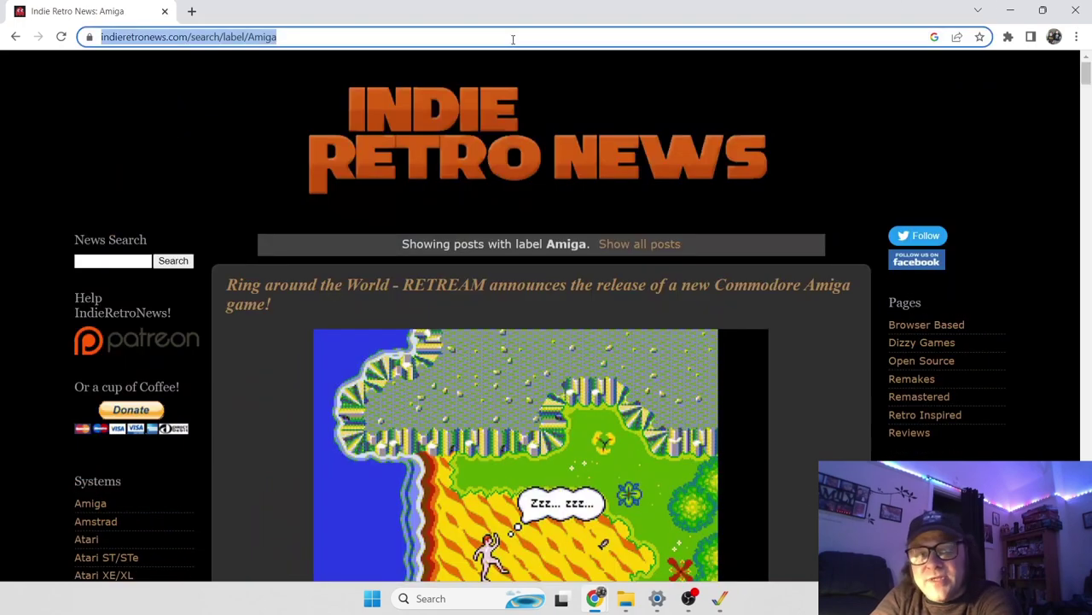
{"action": "type", "text": "goo"}
{"action": "key", "text": "Return"}
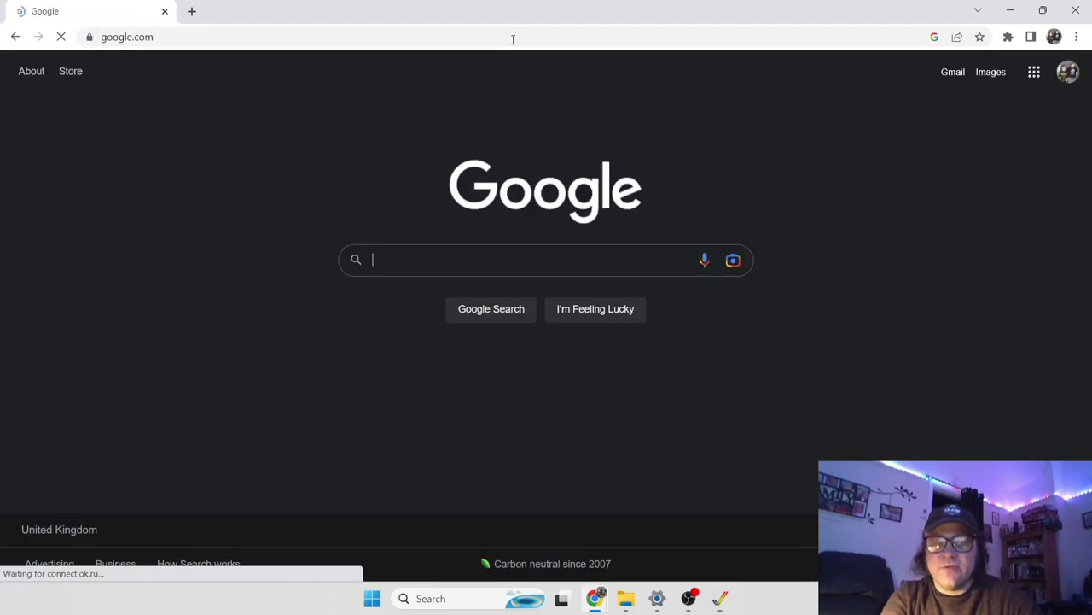
{"action": "type", "text": "psytronik"}
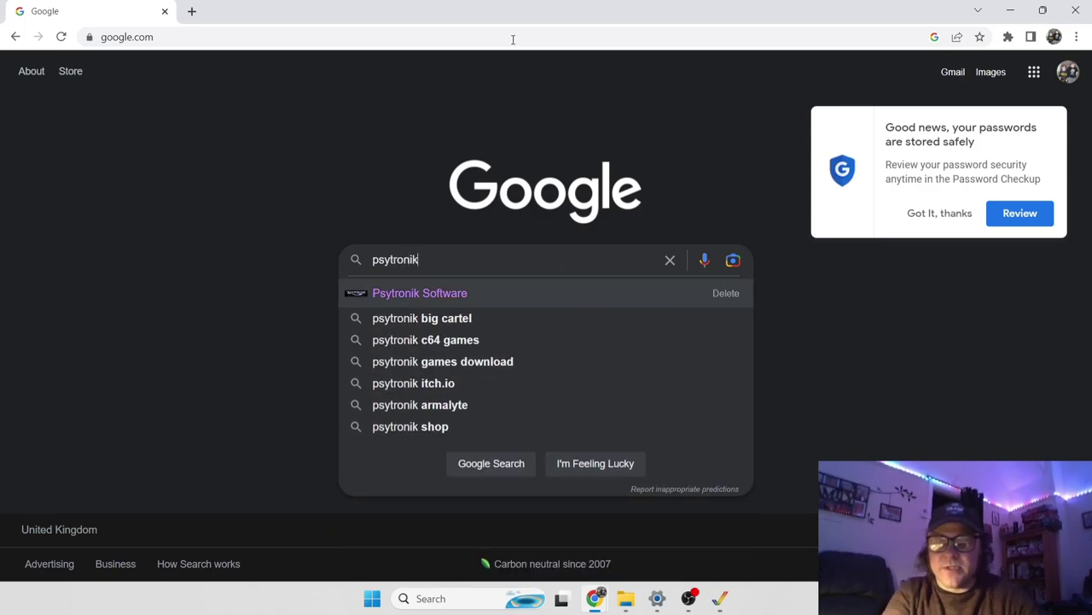
{"action": "key", "text": "Return"}
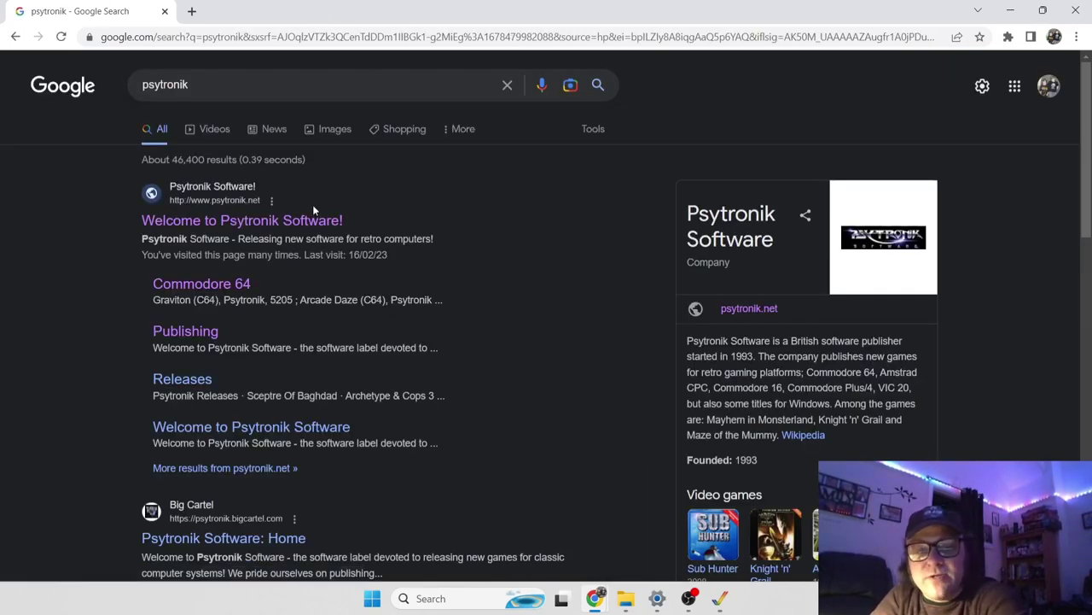
- Open Psytronik's Commodore Amiga releases, view the Starquake (Amiga) page, and minimize the window
{"action": "left_click", "coordinate": [312, 221]}
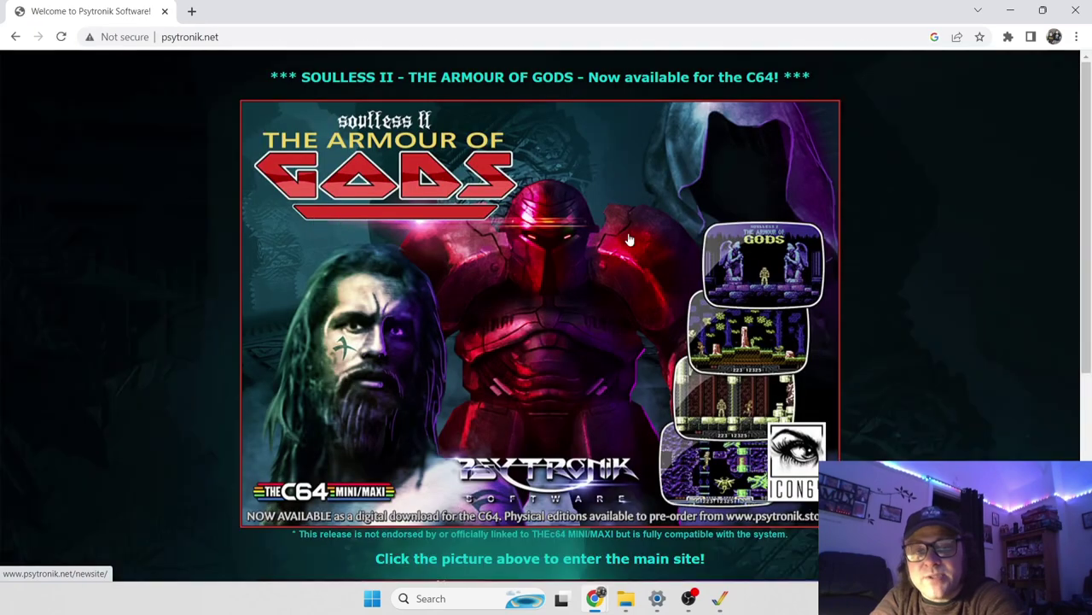
{"action": "left_click", "coordinate": [649, 397]}
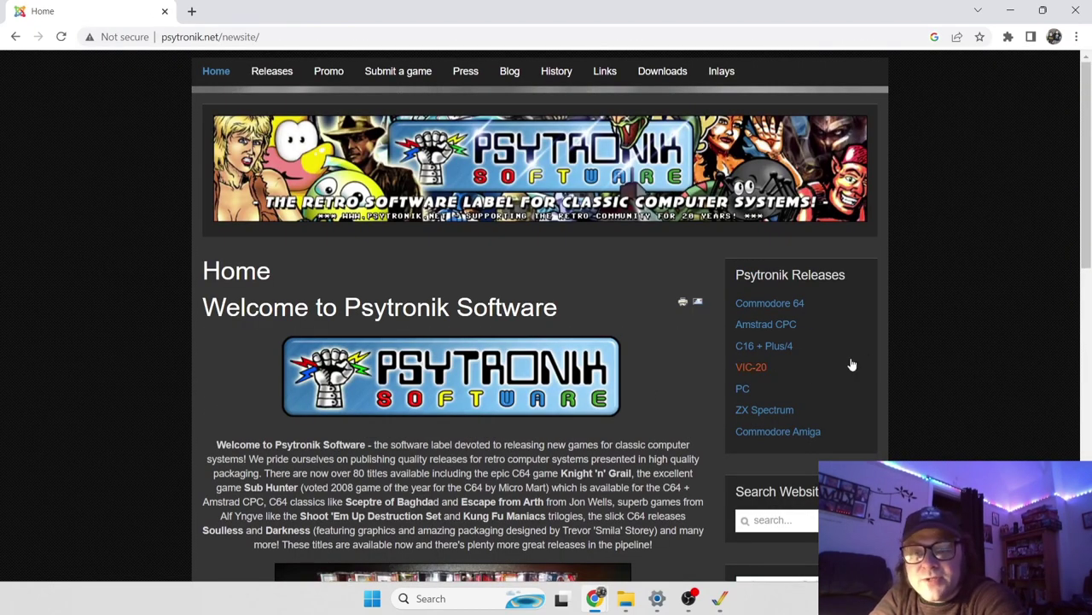
{"action": "left_click", "coordinate": [773, 435]}
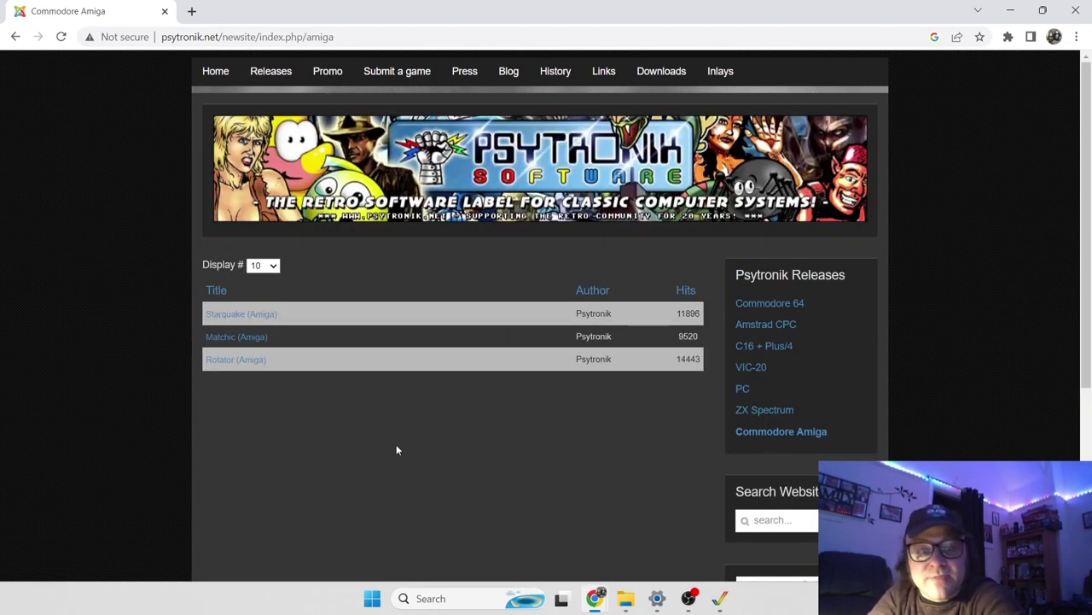
{"action": "left_click", "coordinate": [239, 315]}
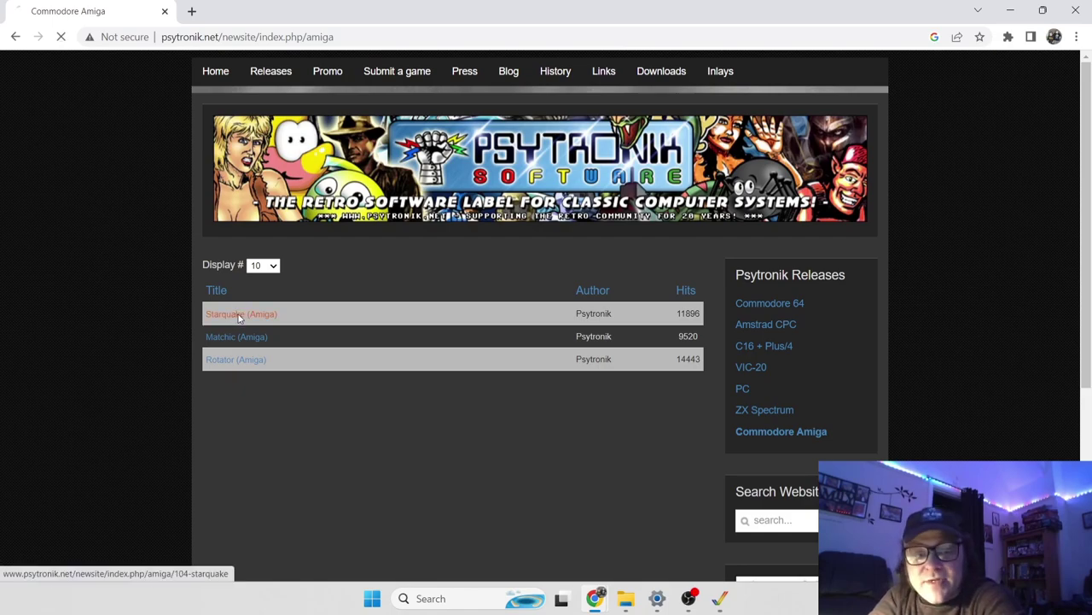
{"action": "left_click_drag", "start_coordinate": [1089, 112], "coordinate": [1089, 419]}
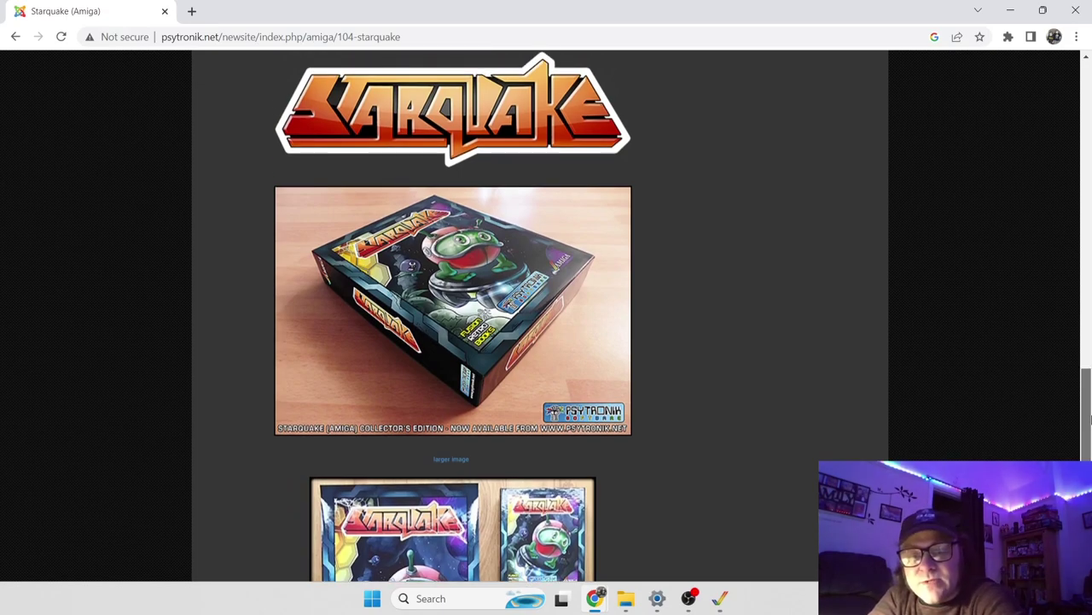
{"action": "left_click_drag", "start_coordinate": [1089, 418], "coordinate": [1084, 142]}
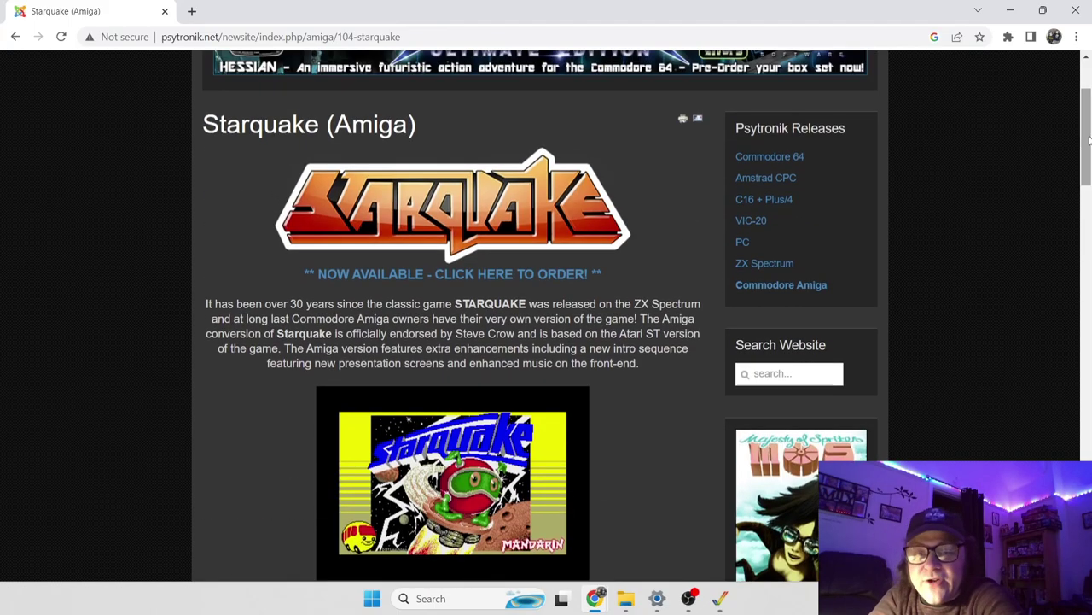
{"action": "left_click", "coordinate": [1012, 14]}
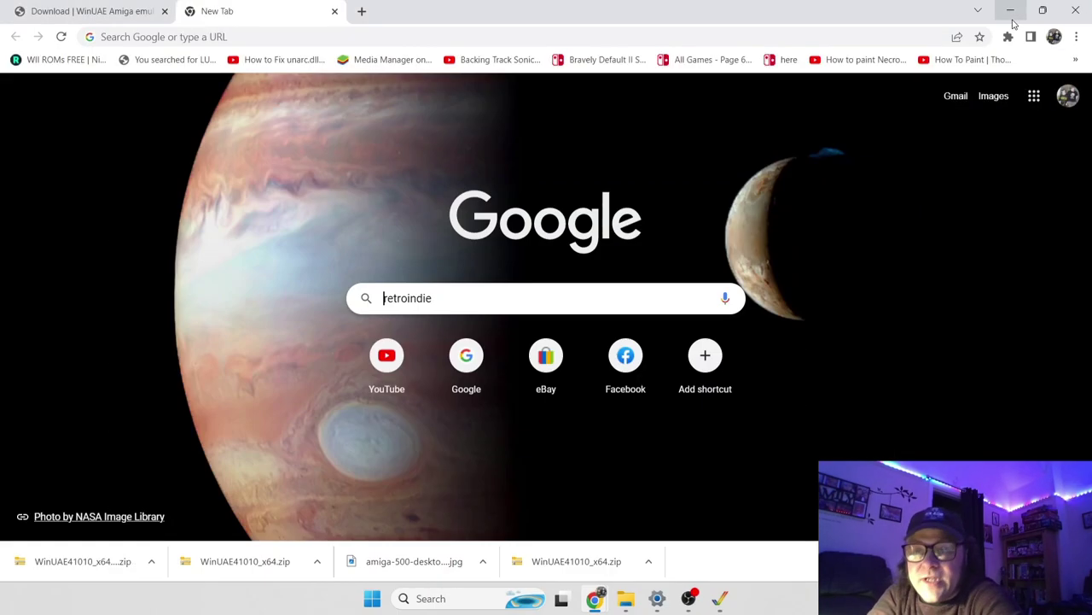
- Close the remaining Chrome window to reveal WinUAE's CD & Hard drives page
{"action": "left_click", "coordinate": [1077, 10]}
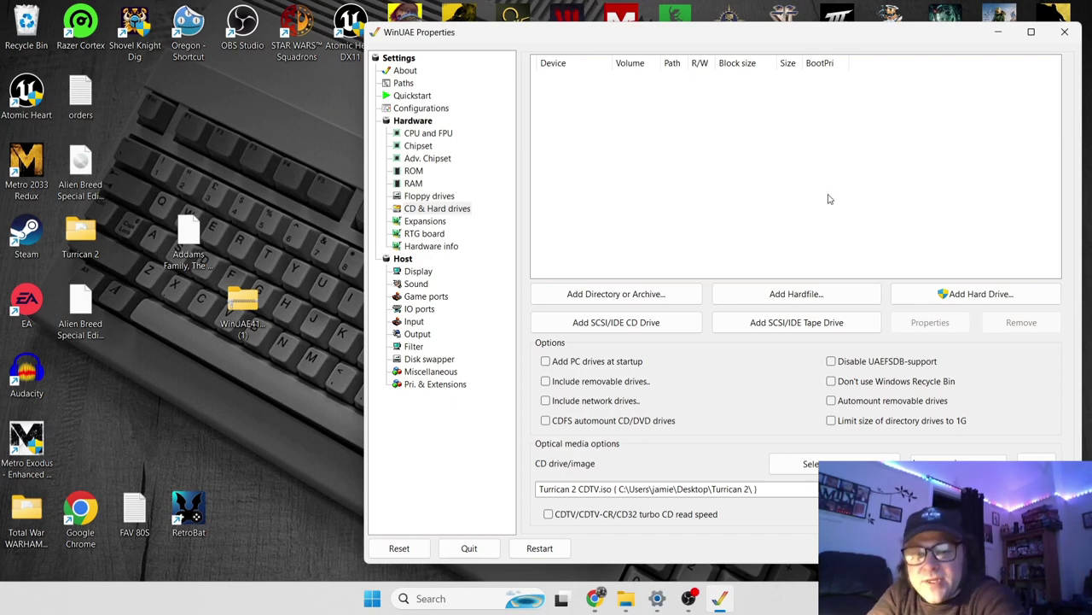